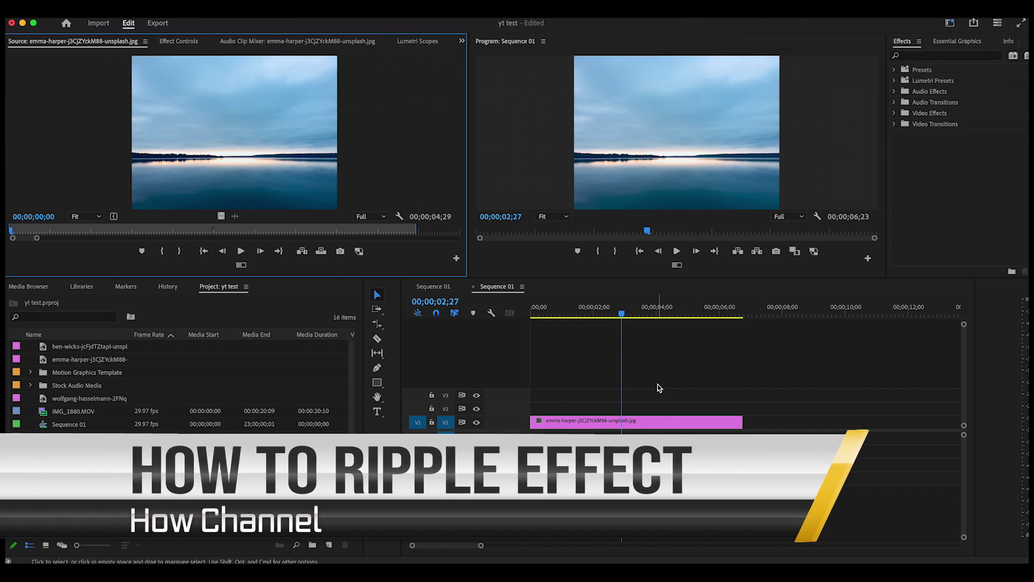
# - Add the text "water" over the lake image, starting at 00;00;03;14 in the sequence
pyautogui.moveTo(622, 313)
pyautogui.mouseDown()
pyautogui.moveTo(612, 314)
pyautogui.moveTo(650, 318)
pyautogui.moveTo(640, 316)
pyautogui.mouseUp()
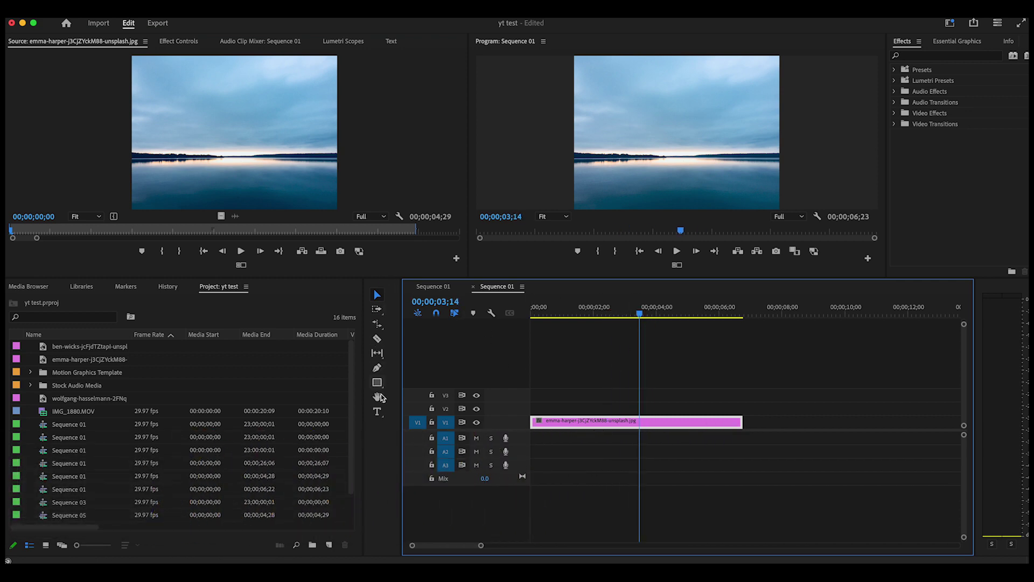
pyautogui.click(378, 413)
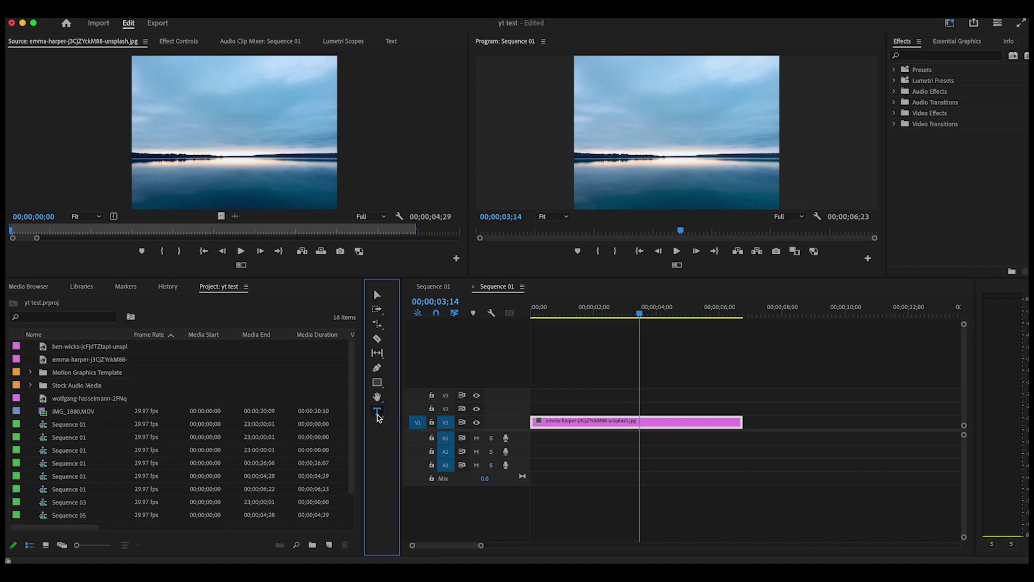
pyautogui.click(640, 136)
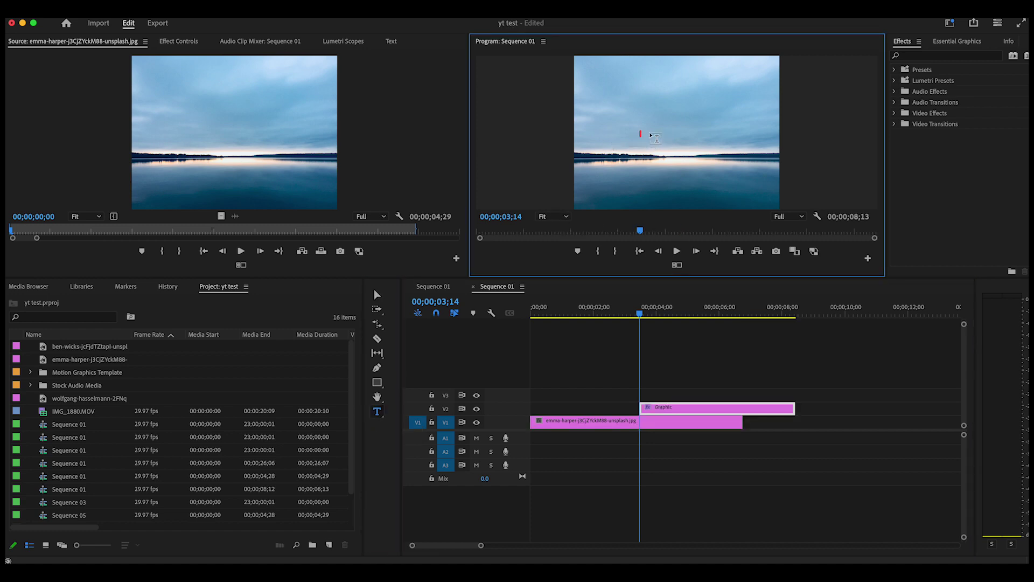
pyautogui.click(377, 295)
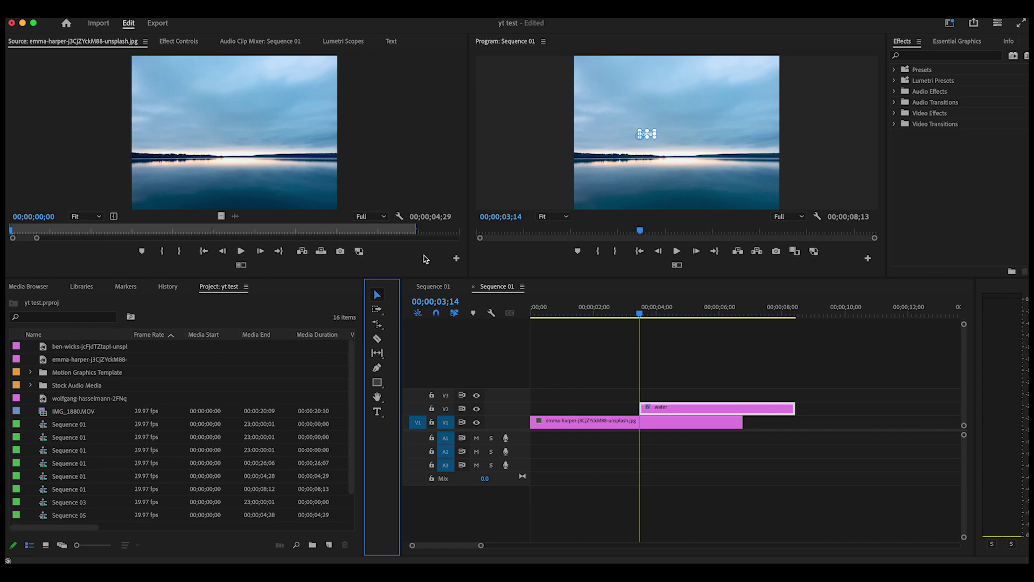
# - Enlarge the "water" text to nearly the width of the image and centre it over the horizon
pyautogui.moveTo(656, 140); pyautogui.dragTo(735, 186)
pyautogui.moveTo(706, 125); pyautogui.dragTo(687, 164)
pyautogui.moveTo(620, 130); pyautogui.dragTo(607, 109)
pyautogui.moveTo(697, 155); pyautogui.dragTo(693, 158)
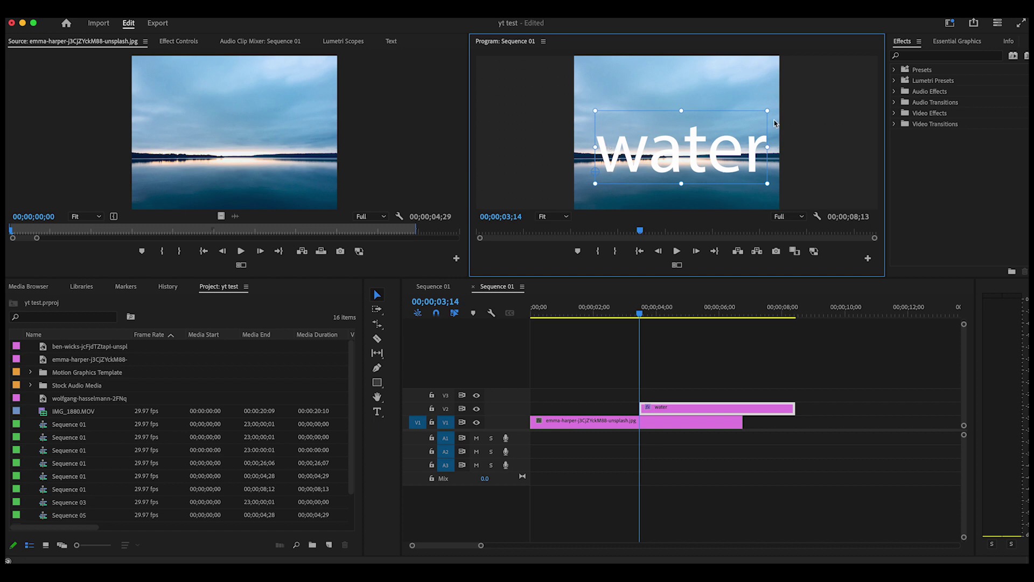
pyautogui.click(693, 96)
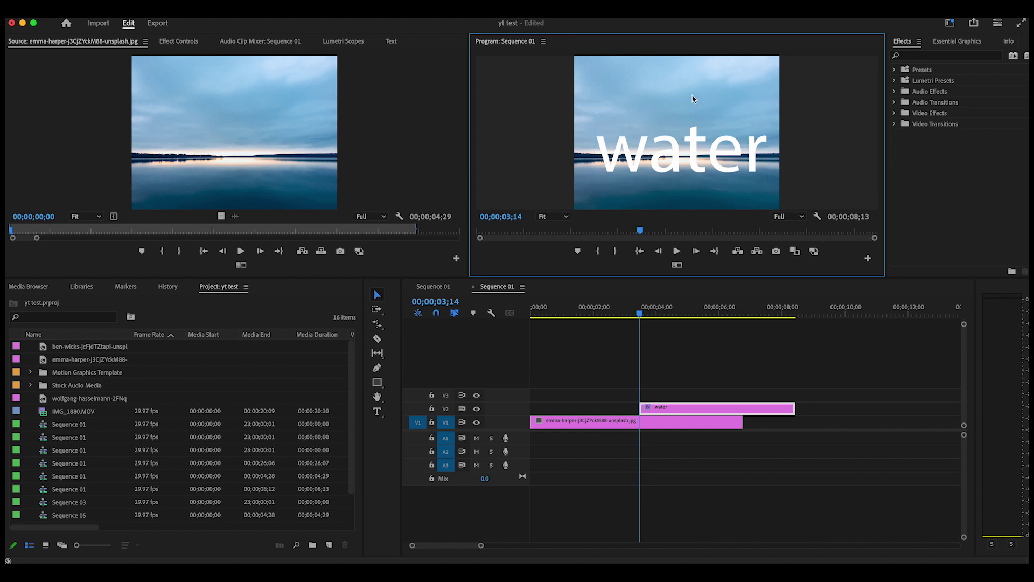
# - Find the Drop Shadow effect and apply it to the "water" clip on V2
pyautogui.click(910, 55)
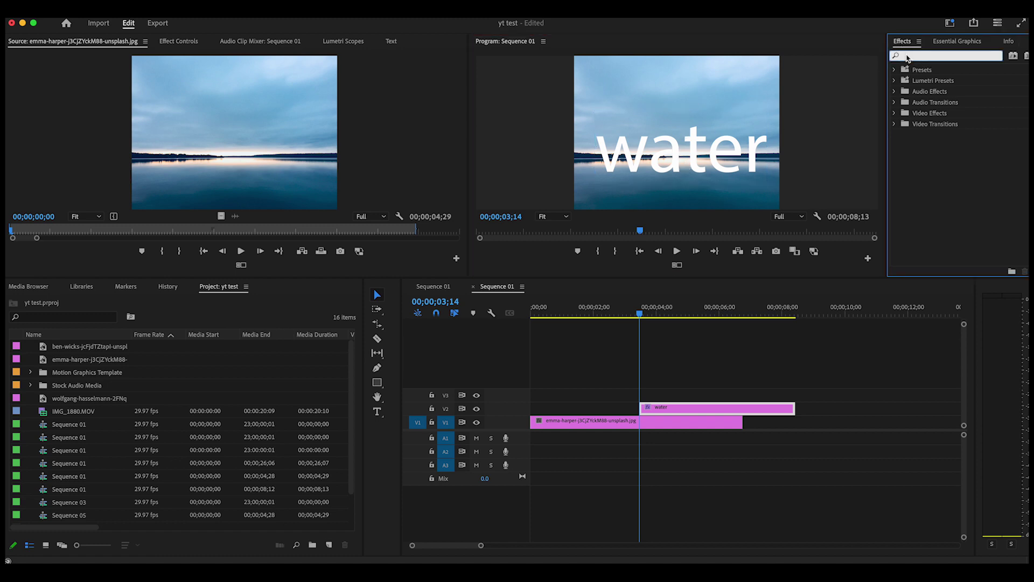
pyautogui.write('drop')
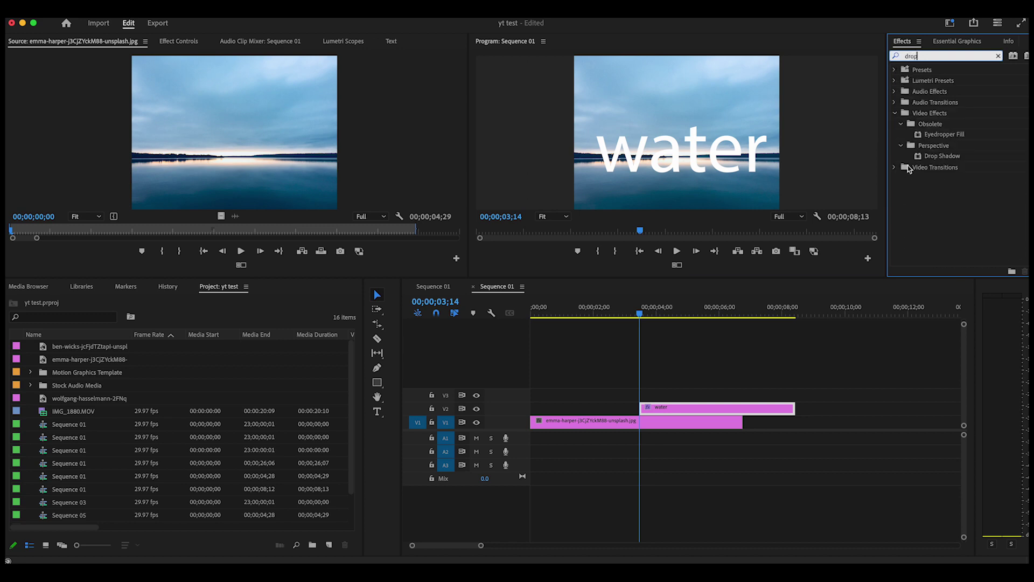
pyautogui.moveTo(920, 159); pyautogui.dragTo(663, 408)
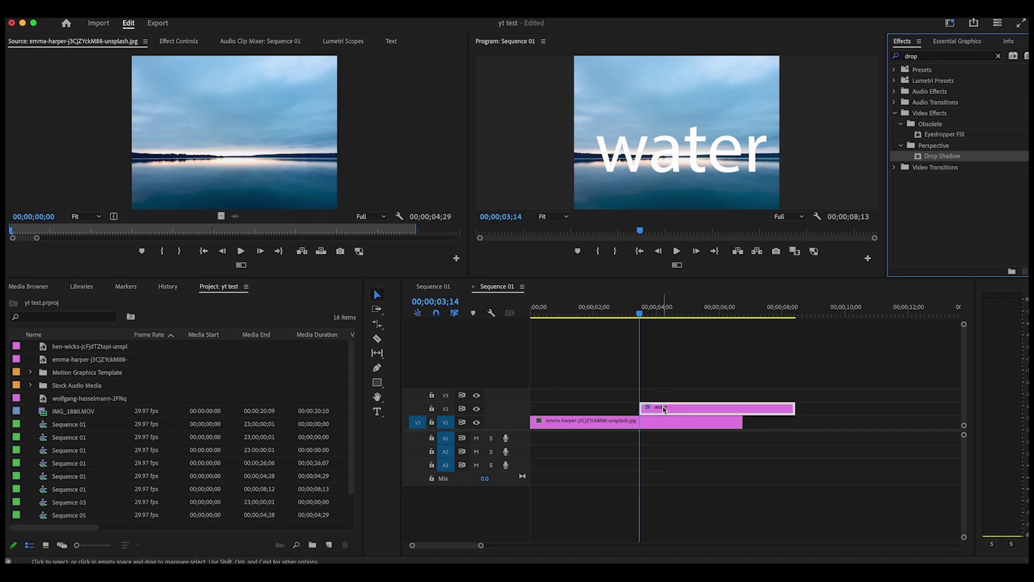
# - Set the text's drop shadow direction to 83°, distance to 70 and opacity to 72%
pyautogui.click(198, 43)
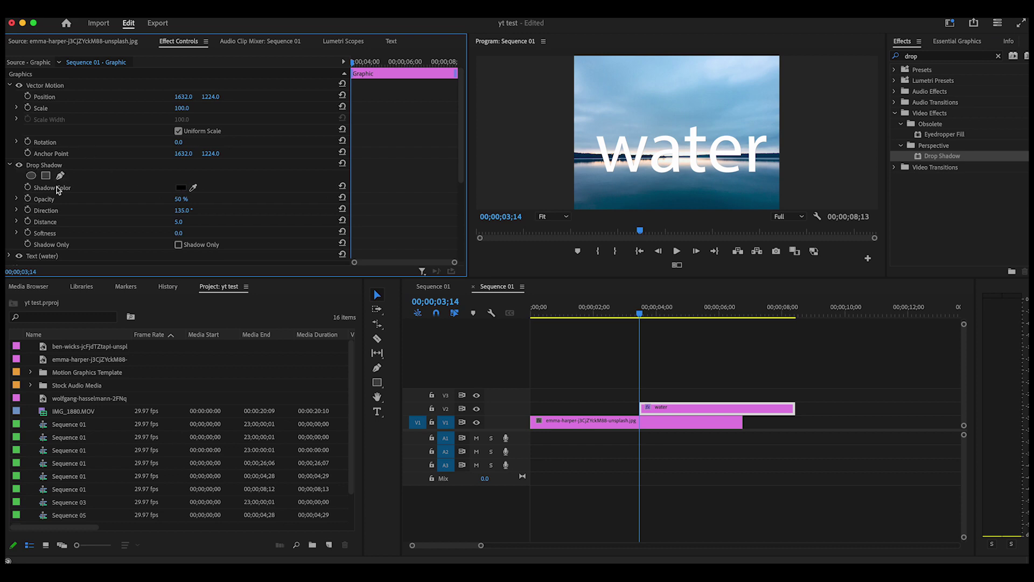
pyautogui.moveTo(182, 210); pyautogui.dragTo(187, 222)
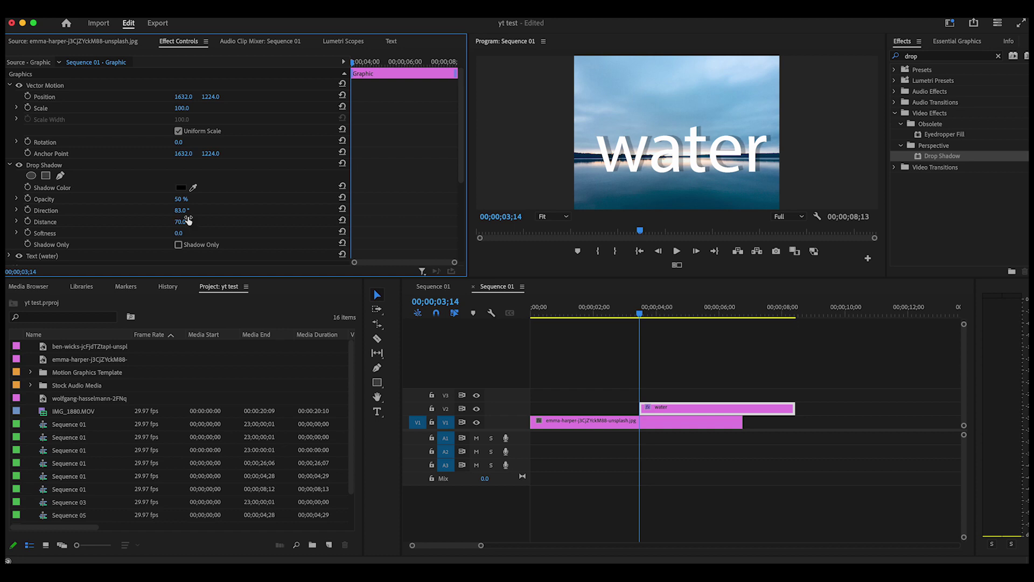
pyautogui.moveTo(180, 199); pyautogui.dragTo(193, 198)
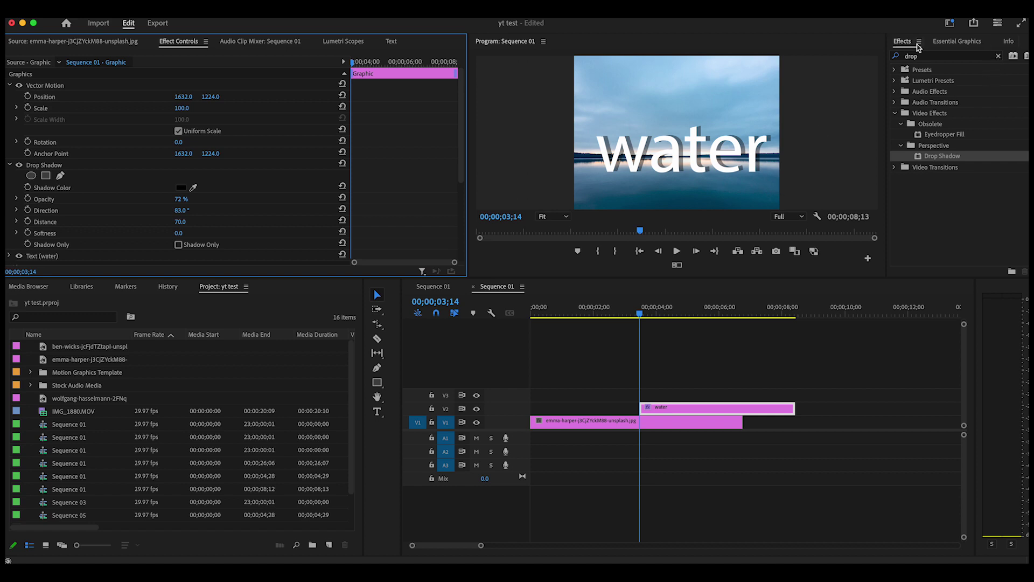
# - Clear the effects search and apply the Wave Warp distortion effect to the "water" clip
pyautogui.click(998, 57)
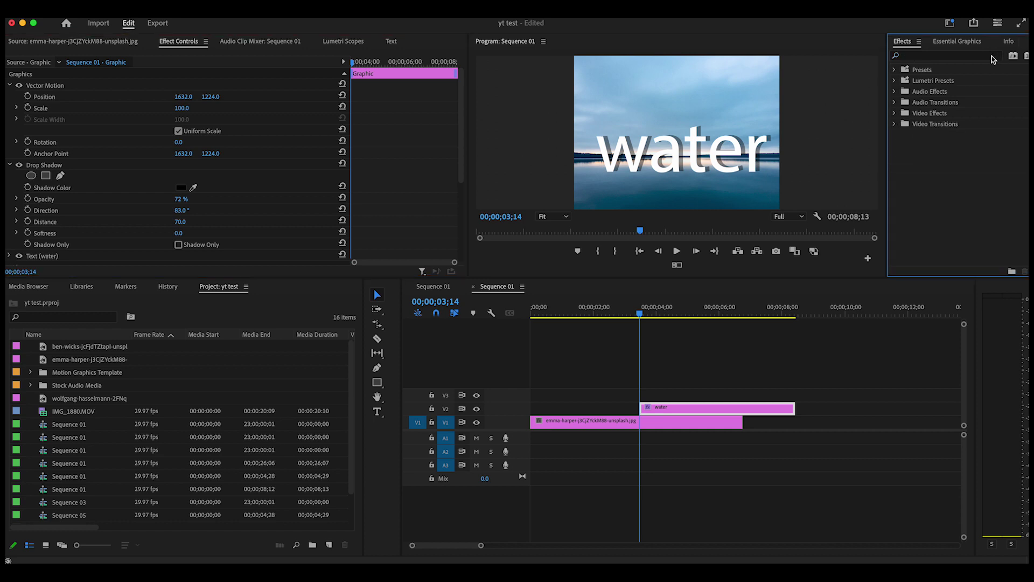
pyautogui.click(895, 113)
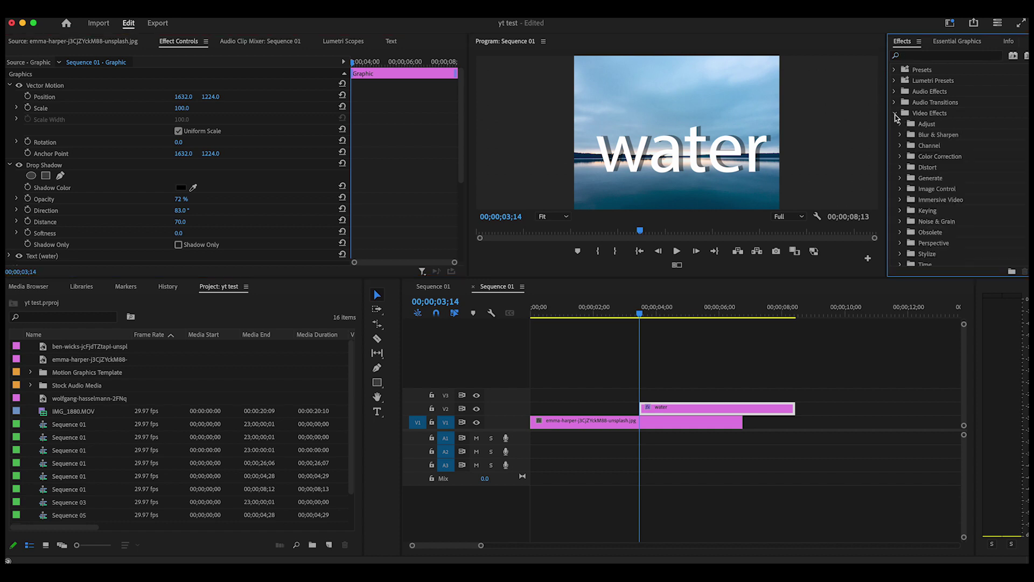
pyautogui.click(900, 168)
pyautogui.scroll(-3, 948, 203)
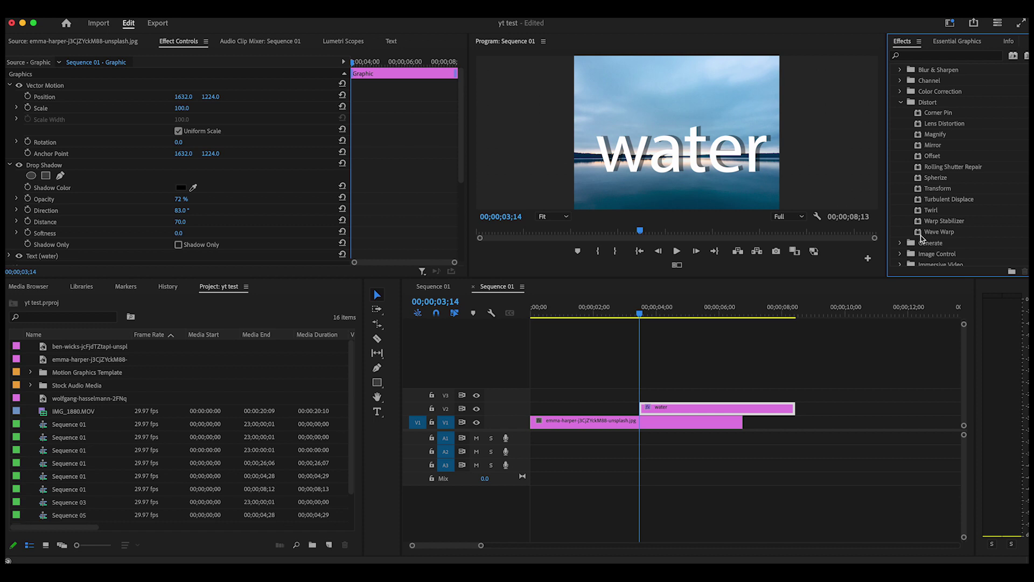
pyautogui.moveTo(921, 234); pyautogui.dragTo(683, 411)
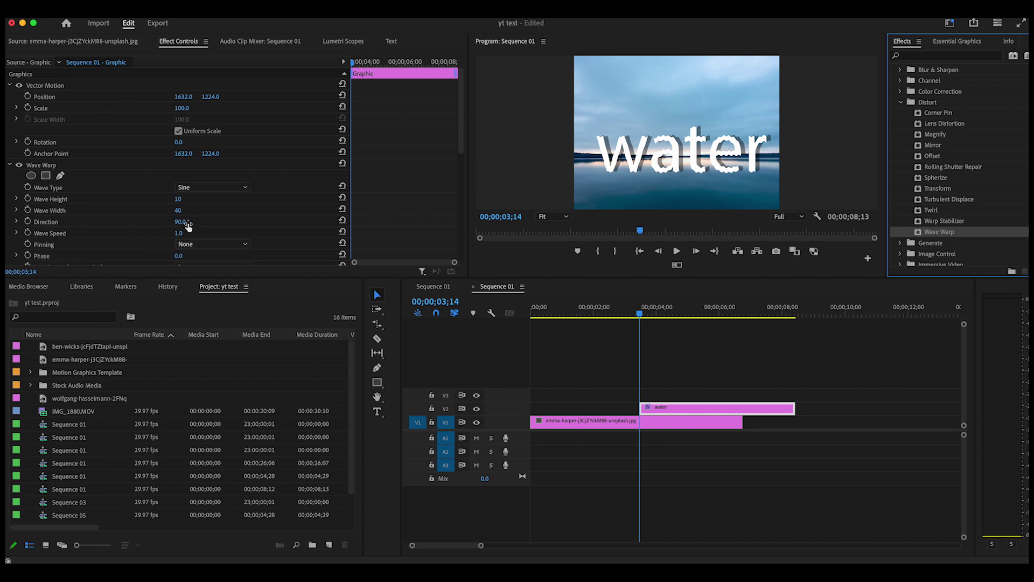
# - Set the Wave Warp wave height to 4, wave width to 34 and direction to 68°
pyautogui.moveTo(181, 201); pyautogui.dragTo(186, 201)
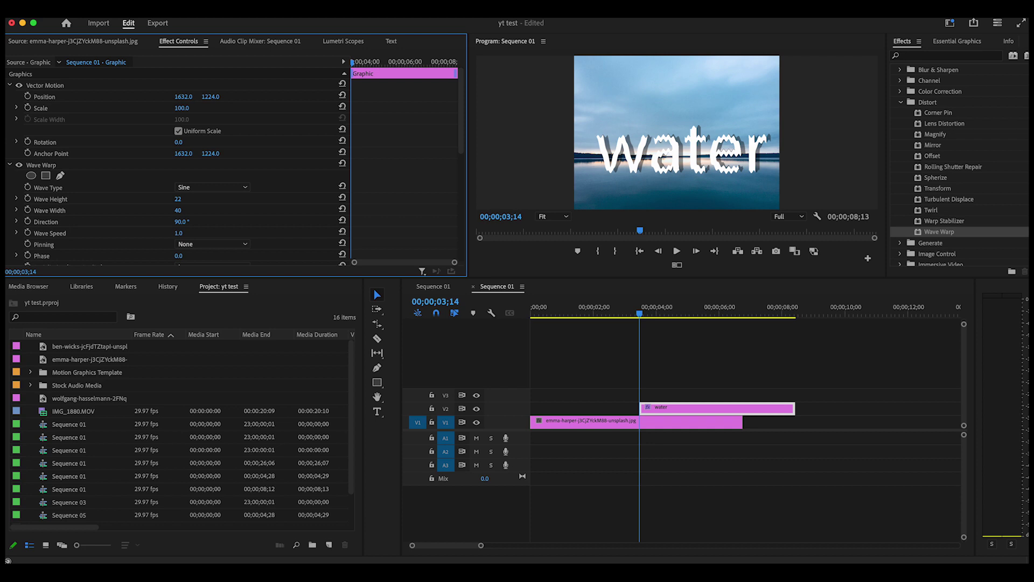
pyautogui.moveTo(187, 201); pyautogui.dragTo(180, 201)
pyautogui.moveTo(181, 222); pyautogui.dragTo(190, 221)
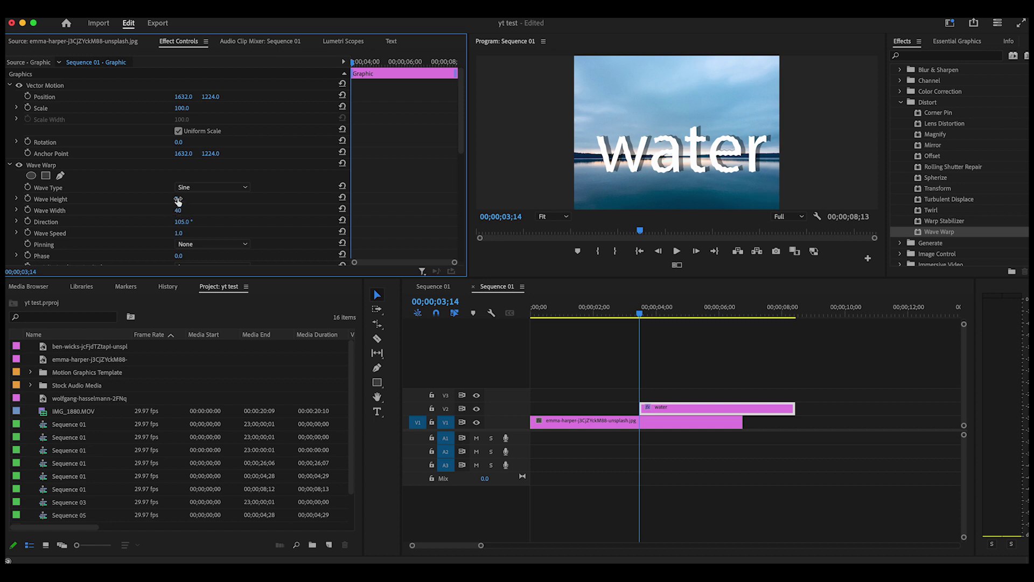
pyautogui.moveTo(178, 198); pyautogui.dragTo(162, 198)
pyautogui.moveTo(182, 222); pyautogui.dragTo(171, 210)
pyautogui.moveTo(182, 222)
pyautogui.mouseDown()
pyautogui.moveTo(163, 221)
pyautogui.moveTo(191, 199)
pyautogui.moveTo(156, 199)
pyautogui.moveTo(185, 199)
pyautogui.mouseUp()
# - Play back the rippling text briefly, then return the playhead to 00;00;04;05
pyautogui.click(678, 252)
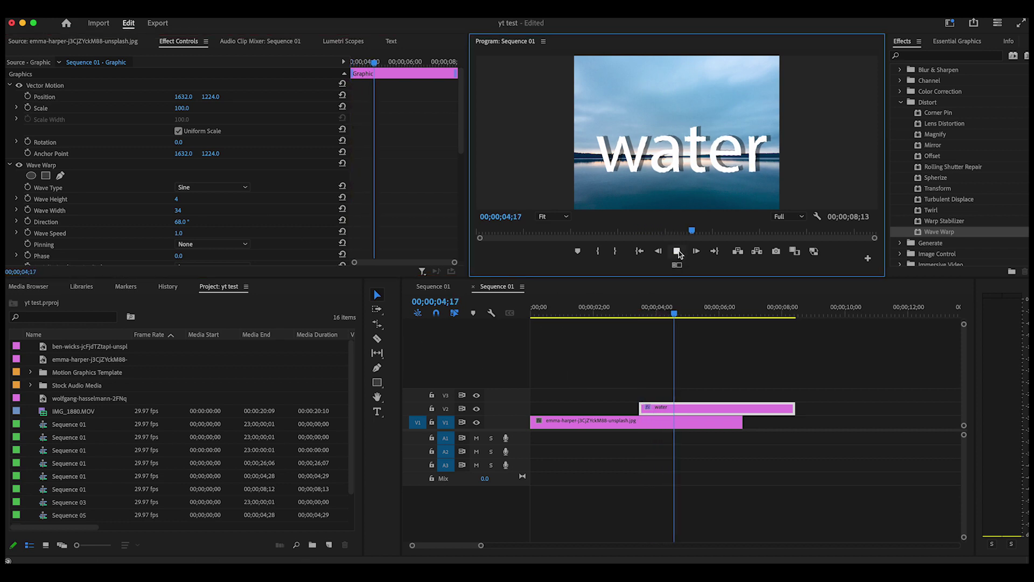
pyautogui.click(678, 252)
pyautogui.moveTo(692, 318); pyautogui.dragTo(666, 329)
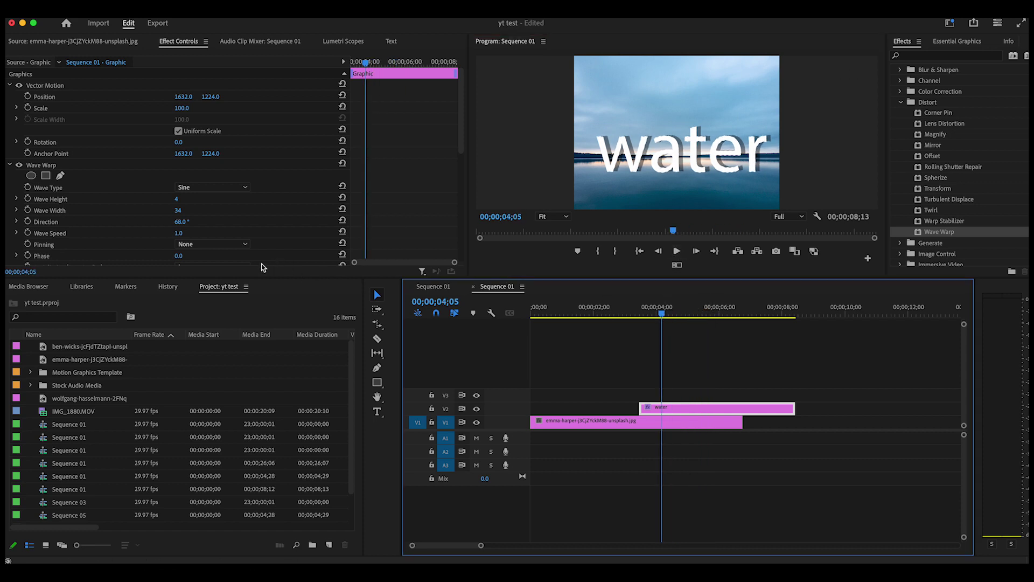
# - Set the Wave Warp direction to 105°, preview the motion and return the playhead to 00;00;04;02
pyautogui.moveTo(180, 222); pyautogui.dragTo(185, 221)
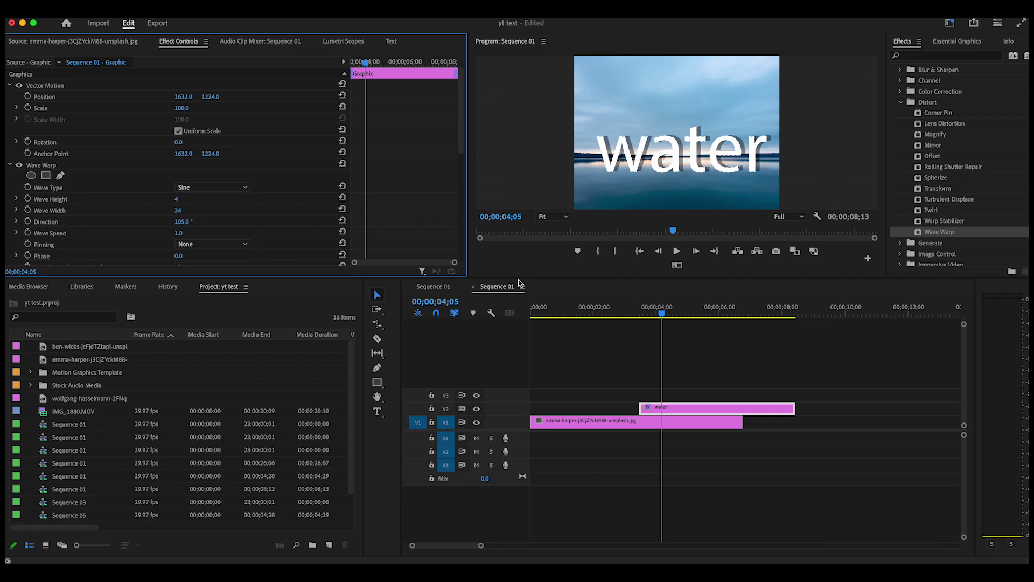
pyautogui.click(677, 252)
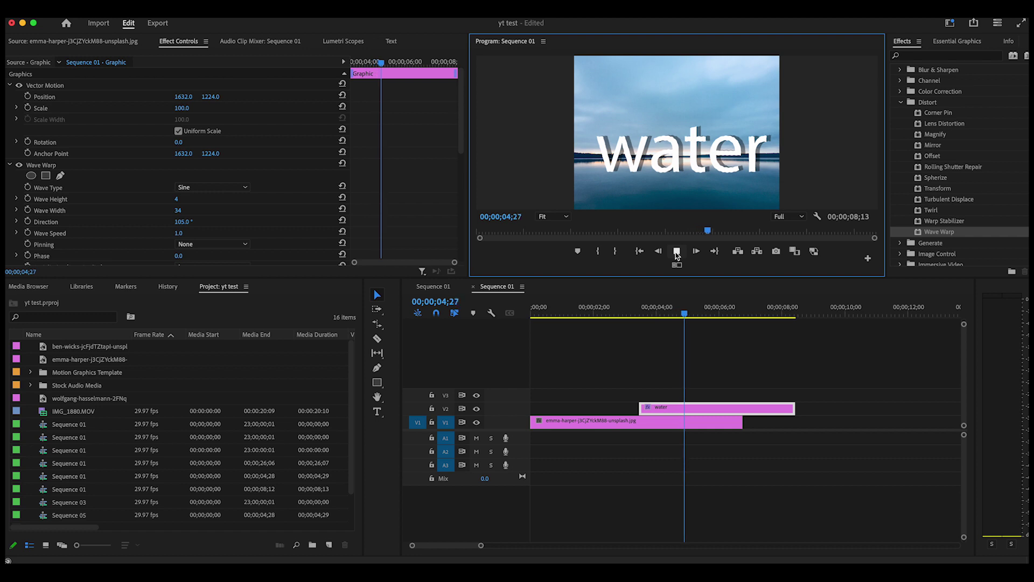
pyautogui.click(676, 251)
pyautogui.moveTo(712, 316); pyautogui.dragTo(659, 316)
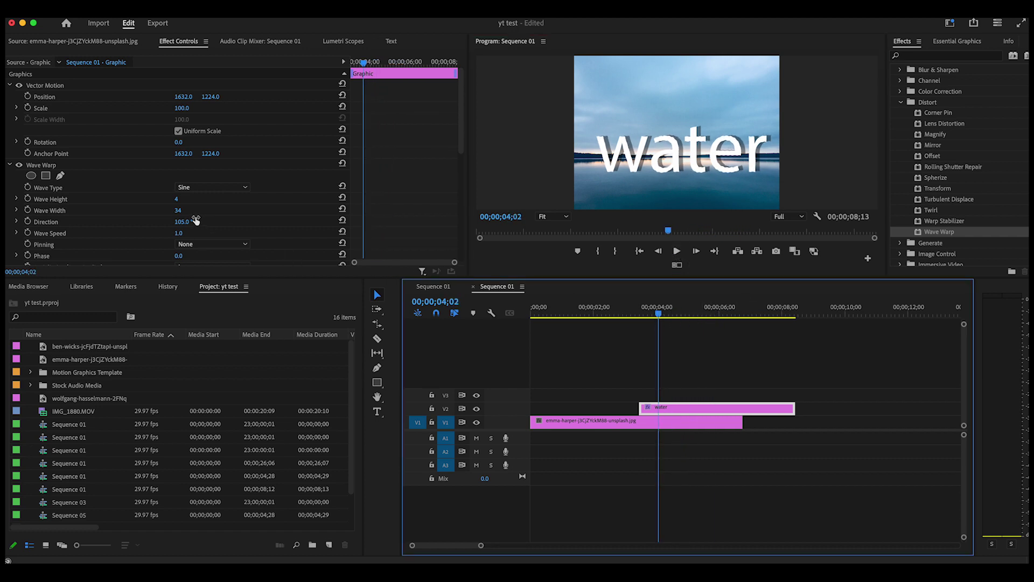
# - Set the Wave Warp wave width to 56 and wave height to 3, and preview the motion
pyautogui.moveTo(179, 210); pyautogui.dragTo(199, 210)
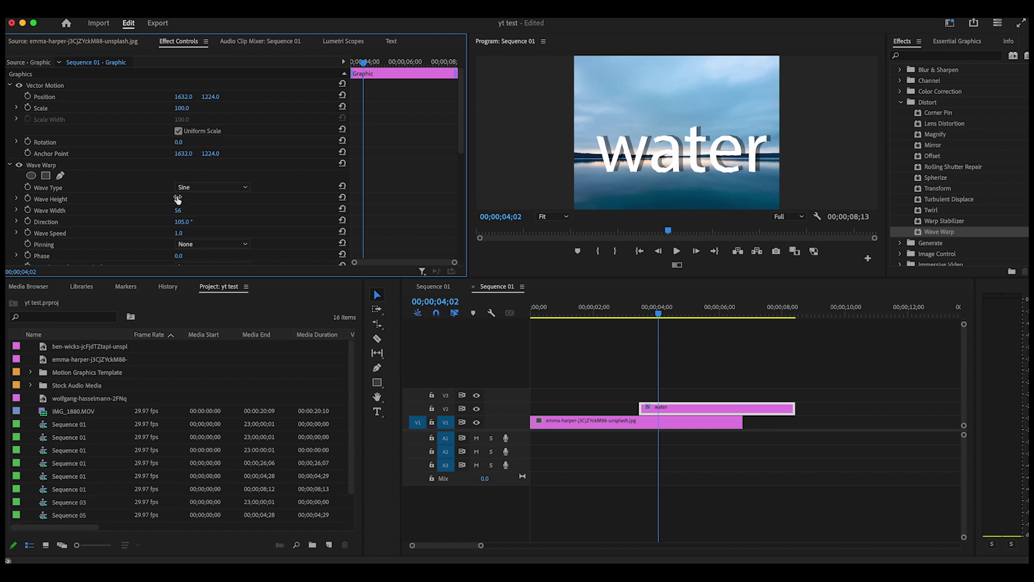
pyautogui.moveTo(178, 199); pyautogui.dragTo(182, 199)
pyautogui.click(677, 251)
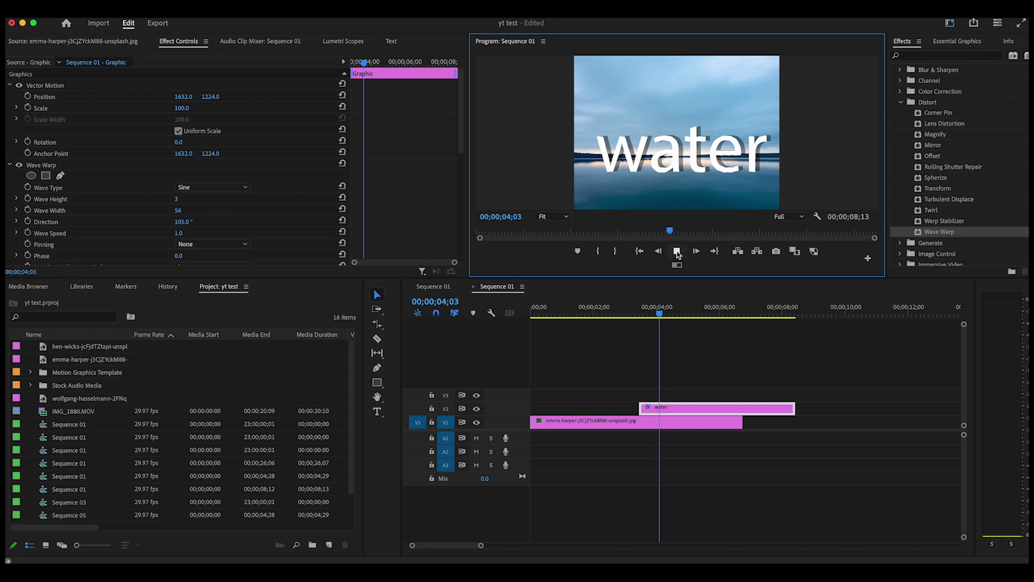
pyautogui.click(677, 251)
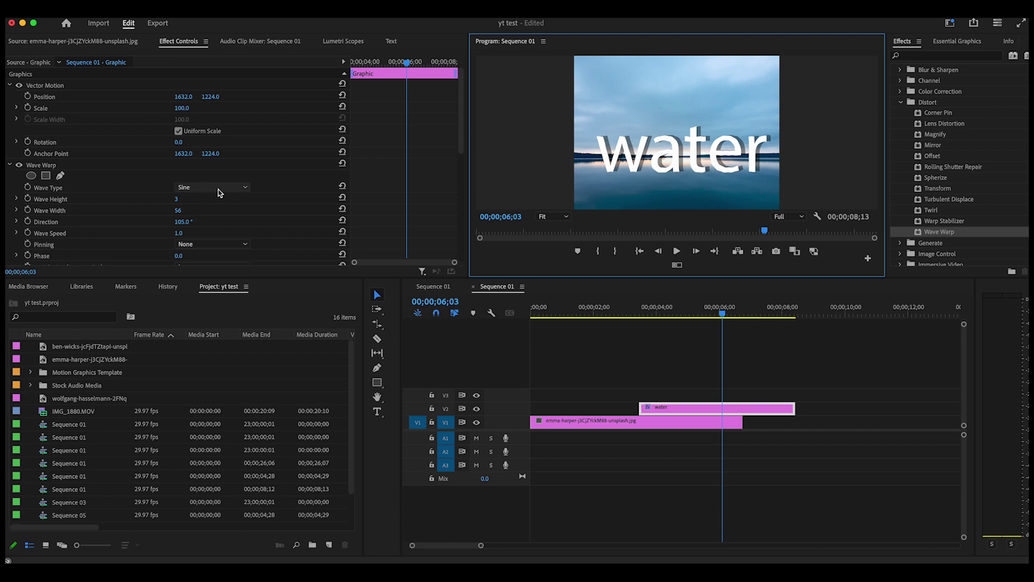
# - Set the Wave Warp wave width to 82 and preview the text from the start of its clip
pyautogui.click(243, 188)
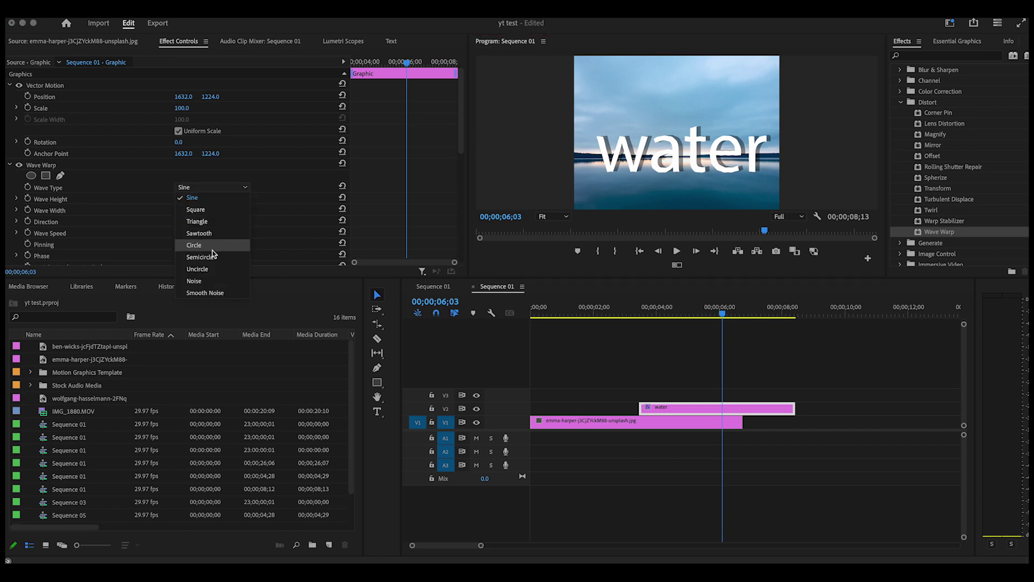
pyautogui.click(245, 189)
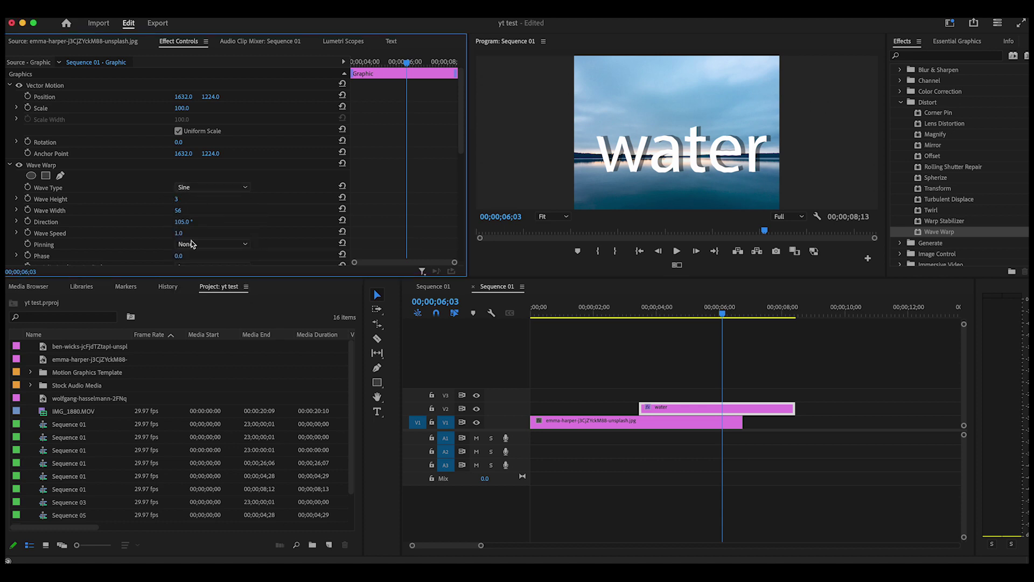
pyautogui.scroll(-1, 212, 239)
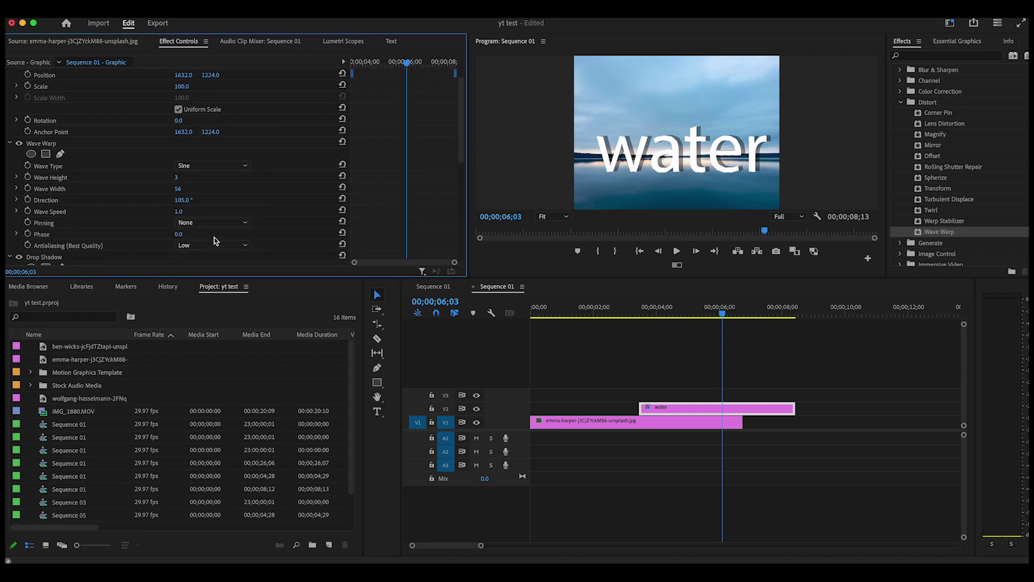
pyautogui.scroll(1, 170, 227)
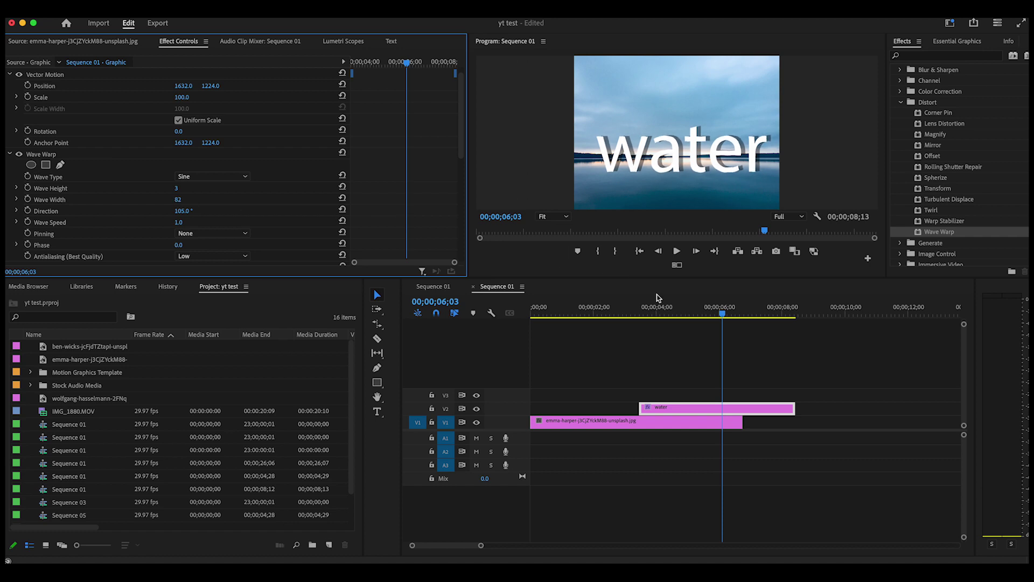
pyautogui.moveTo(722, 311); pyautogui.dragTo(639, 330)
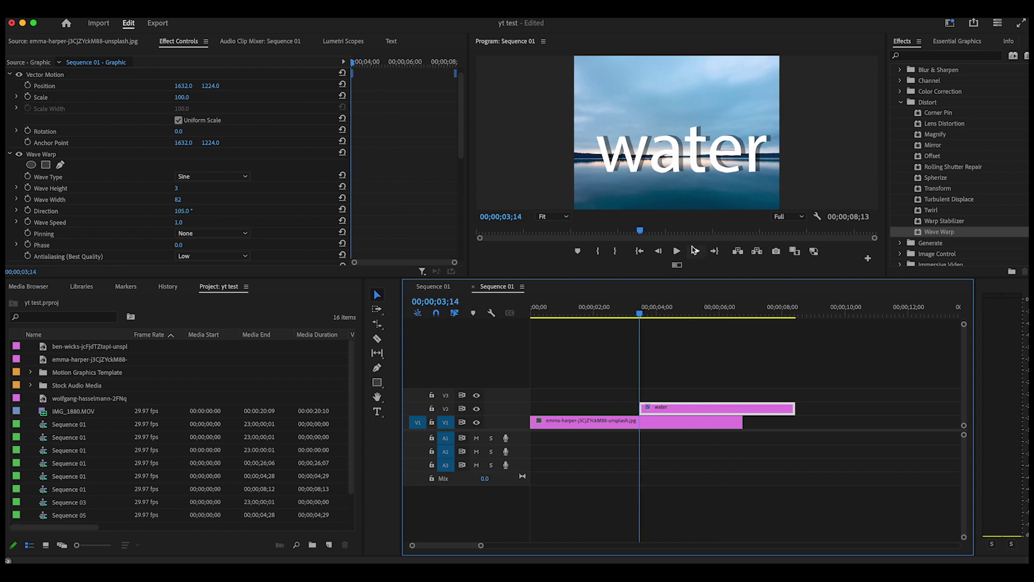
pyautogui.click(677, 252)
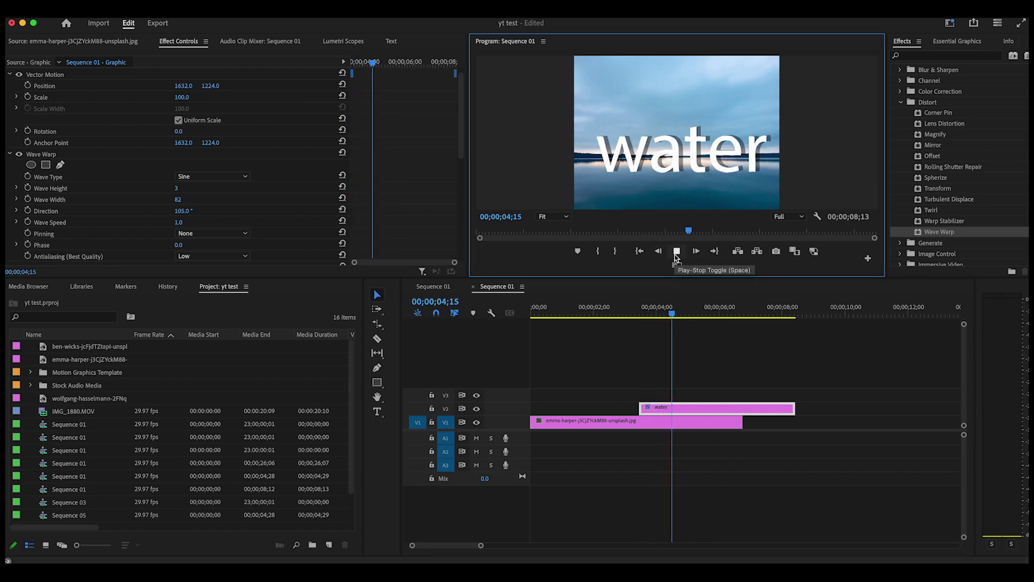
pyautogui.click(677, 253)
# - Set the Wave Warp wave width to 240, direction to 211° and wave height to 19, and preview the ripple
pyautogui.click(178, 200)
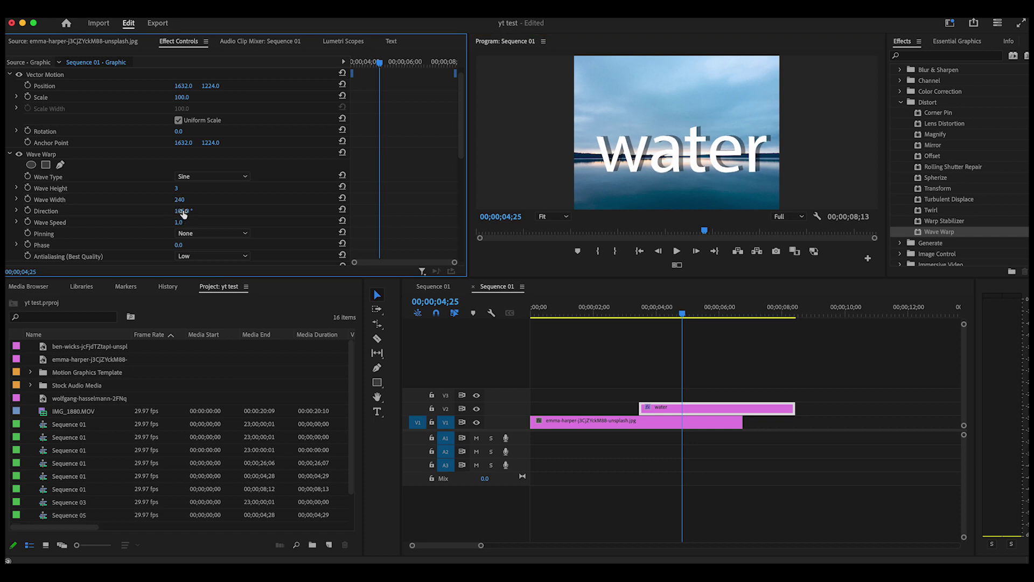
pyautogui.moveTo(189, 210); pyautogui.dragTo(182, 189)
pyautogui.moveTo(688, 309); pyautogui.dragTo(656, 322)
pyautogui.click(677, 252)
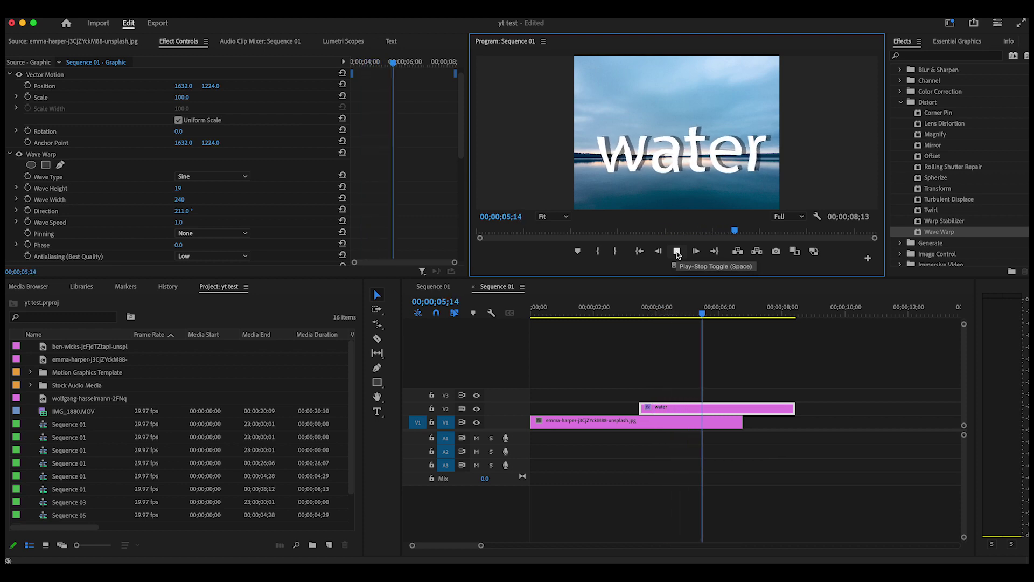
pyautogui.click(677, 252)
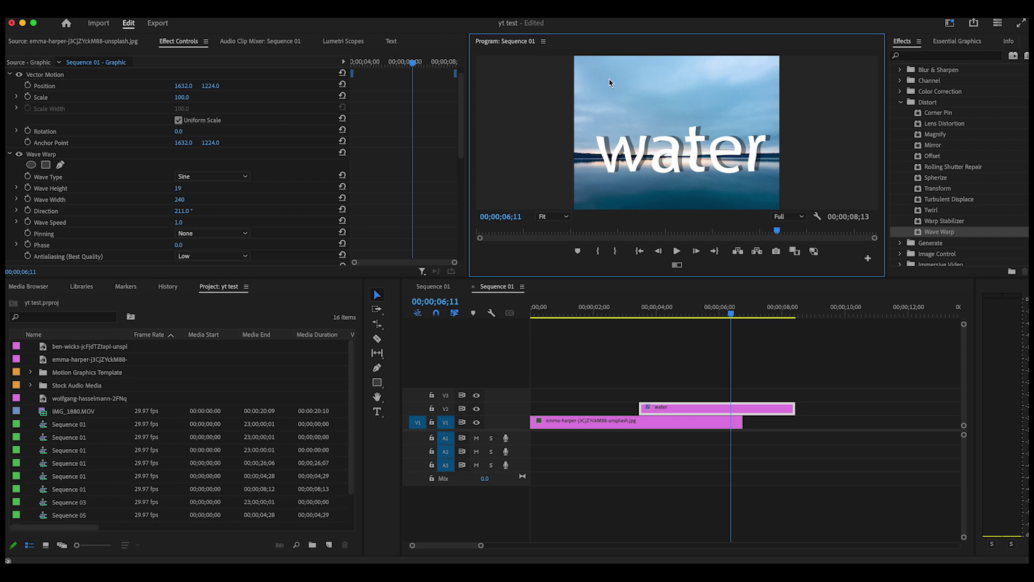
# - Add a rectangular mask to the Wave Warp, reshape it around the lower half of the title below the horizon, and preview the masked ripple
pyautogui.click(656, 313)
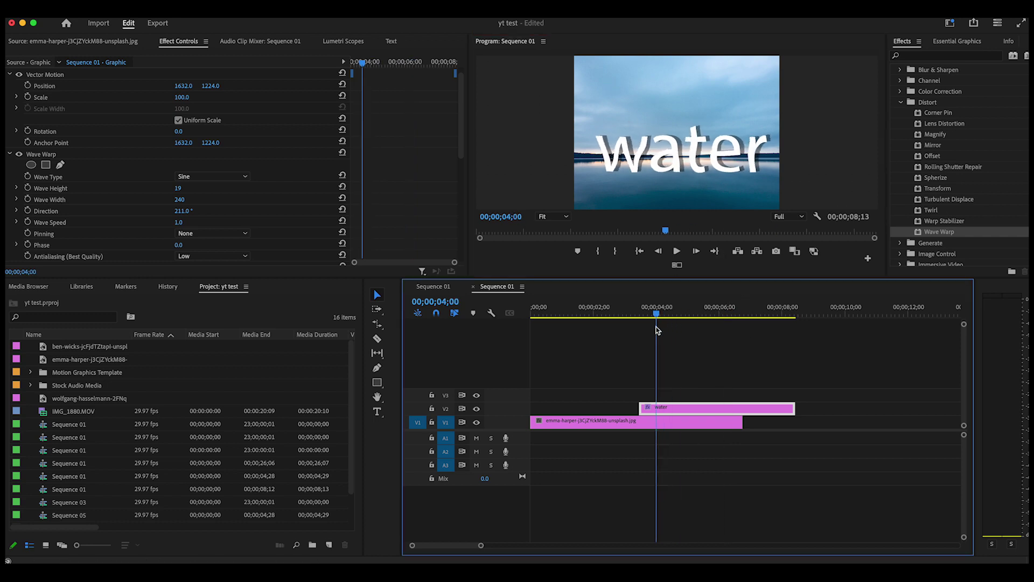
pyautogui.moveTo(658, 329); pyautogui.dragTo(659, 331)
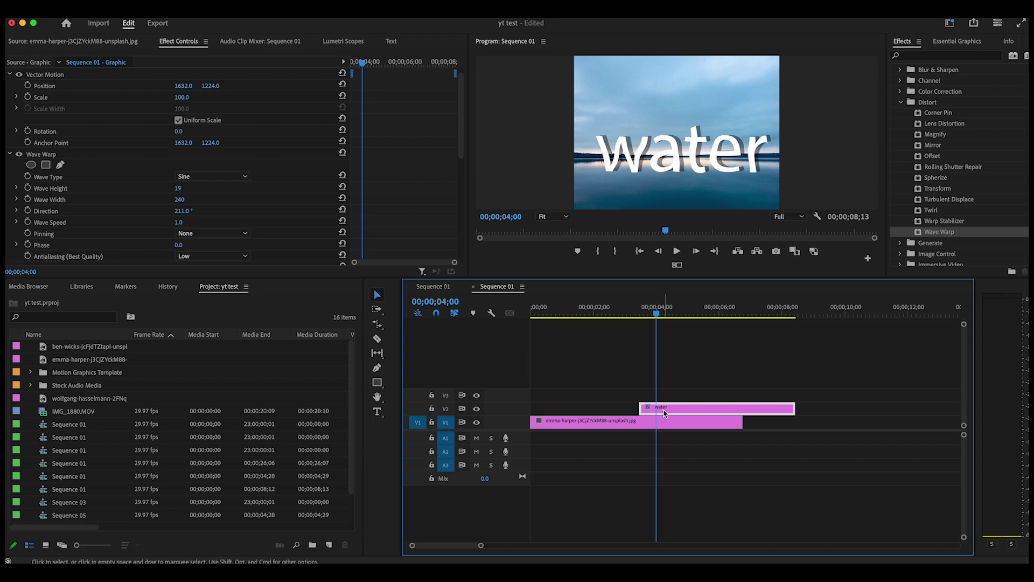
pyautogui.click(47, 166)
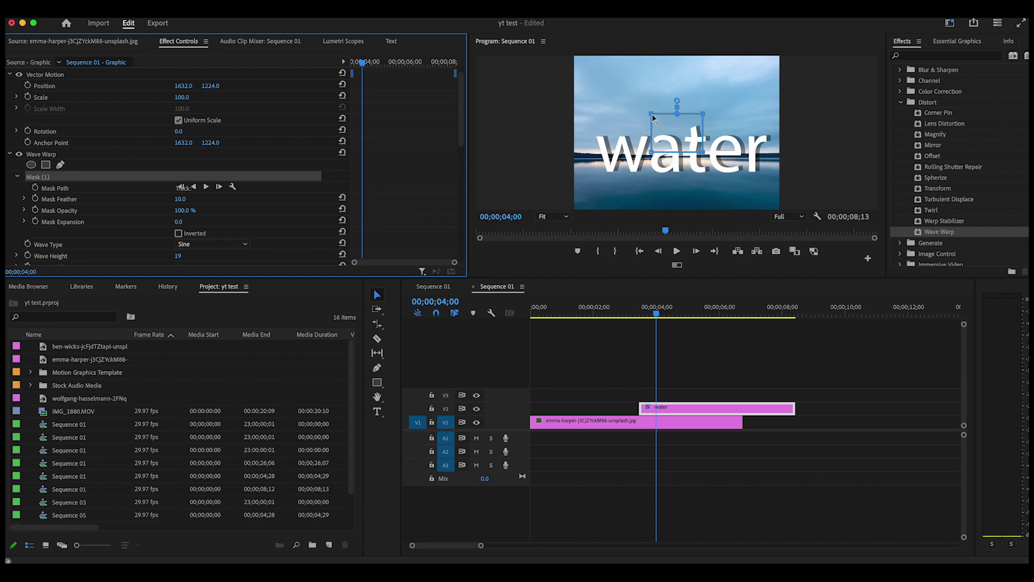
pyautogui.moveTo(653, 116); pyautogui.dragTo(589, 161)
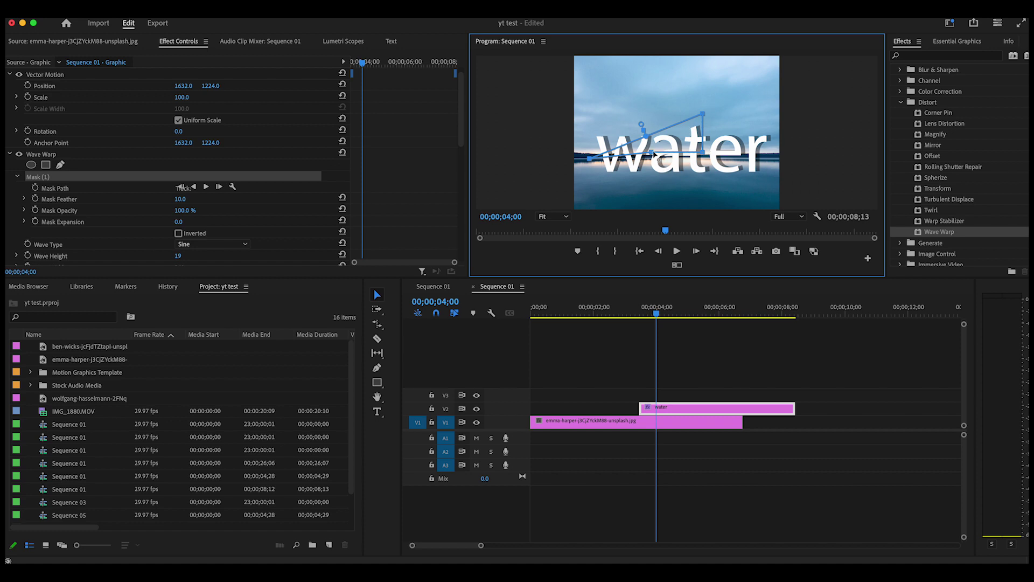
pyautogui.moveTo(653, 153); pyautogui.dragTo(603, 193)
pyautogui.moveTo(707, 156); pyautogui.dragTo(764, 190)
pyautogui.moveTo(702, 114); pyautogui.dragTo(770, 162)
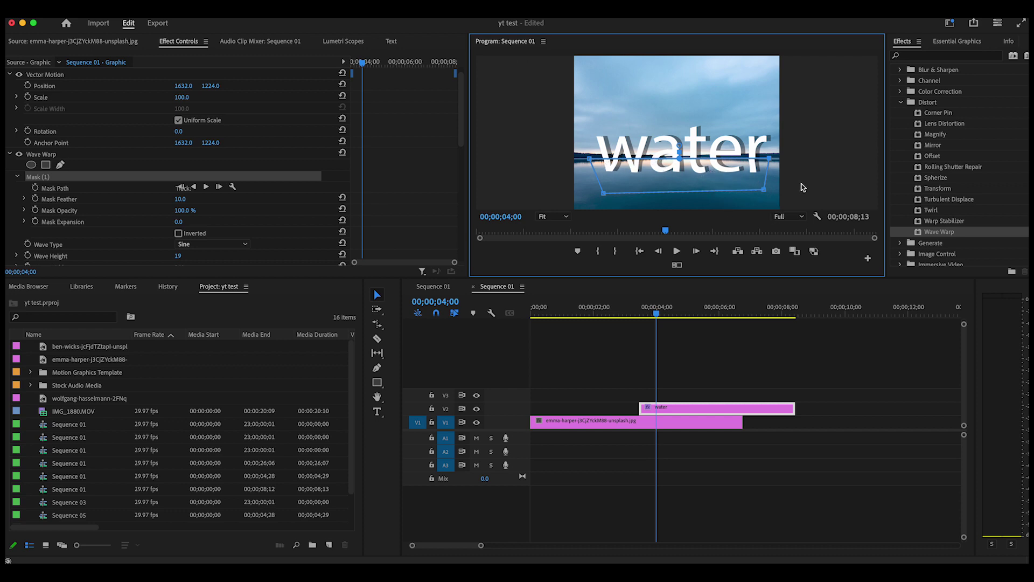
pyautogui.moveTo(657, 314); pyautogui.dragTo(639, 322)
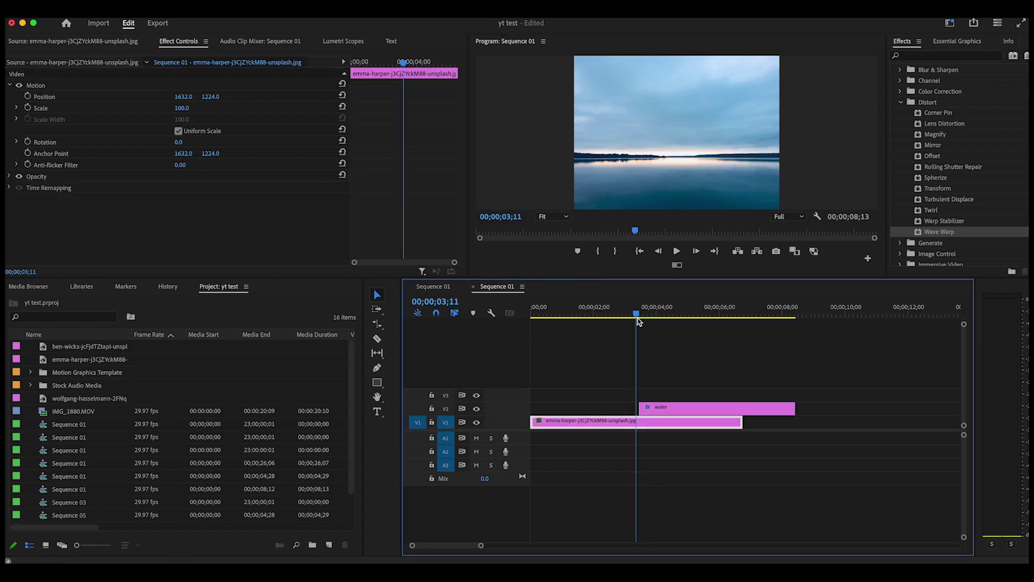
pyautogui.click(677, 254)
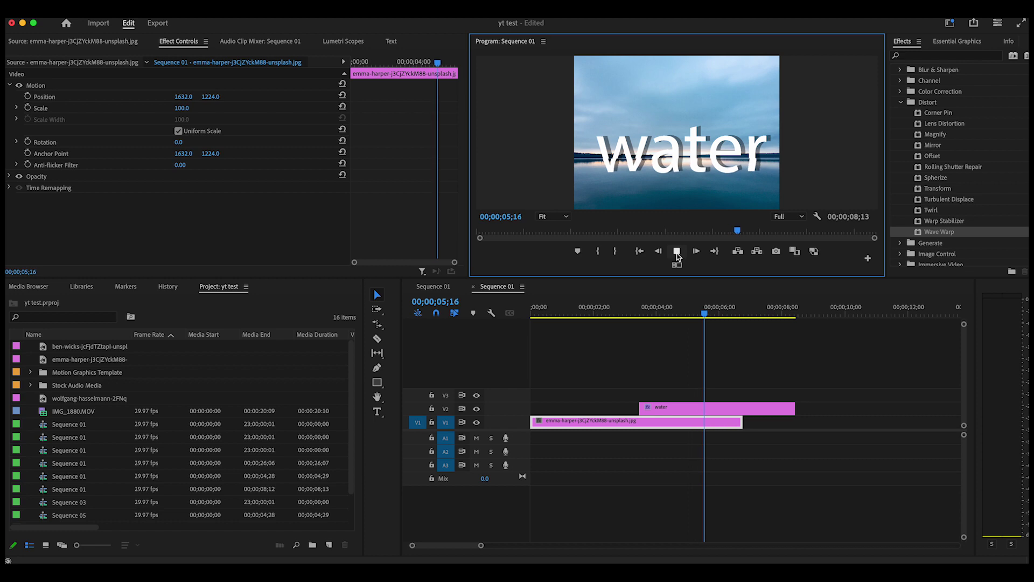
pyautogui.click(677, 252)
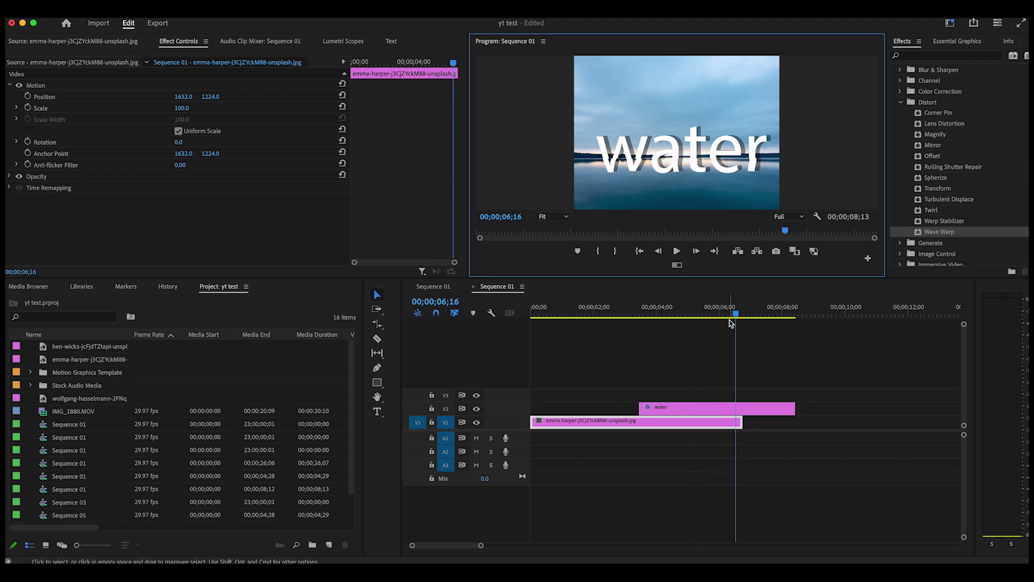
# - Apply the default transition to the start of the "water" clip and preview the fade-in from just before it
pyautogui.rightClick(642, 407)
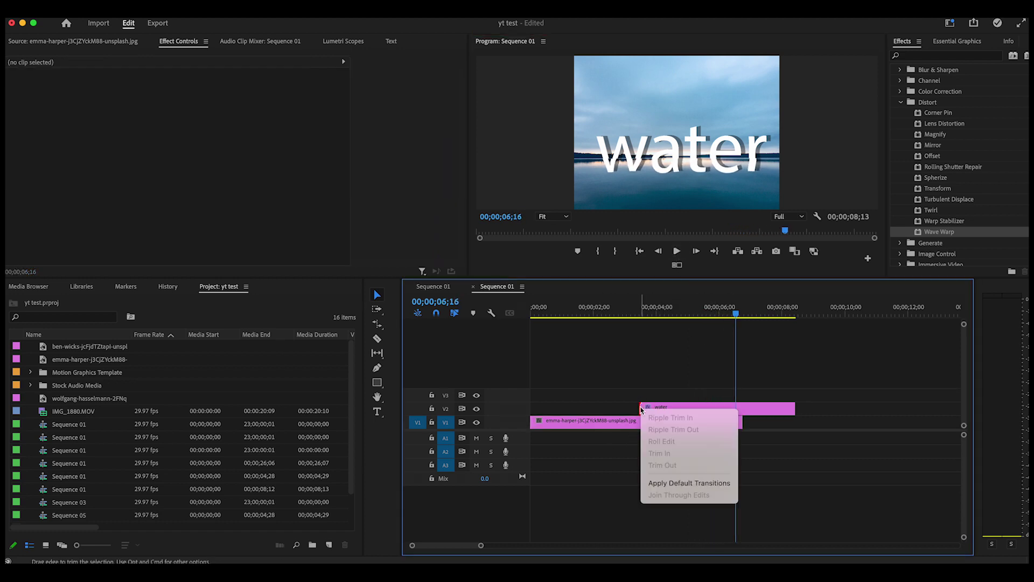
pyautogui.click(687, 483)
pyautogui.moveTo(738, 307); pyautogui.dragTo(633, 347)
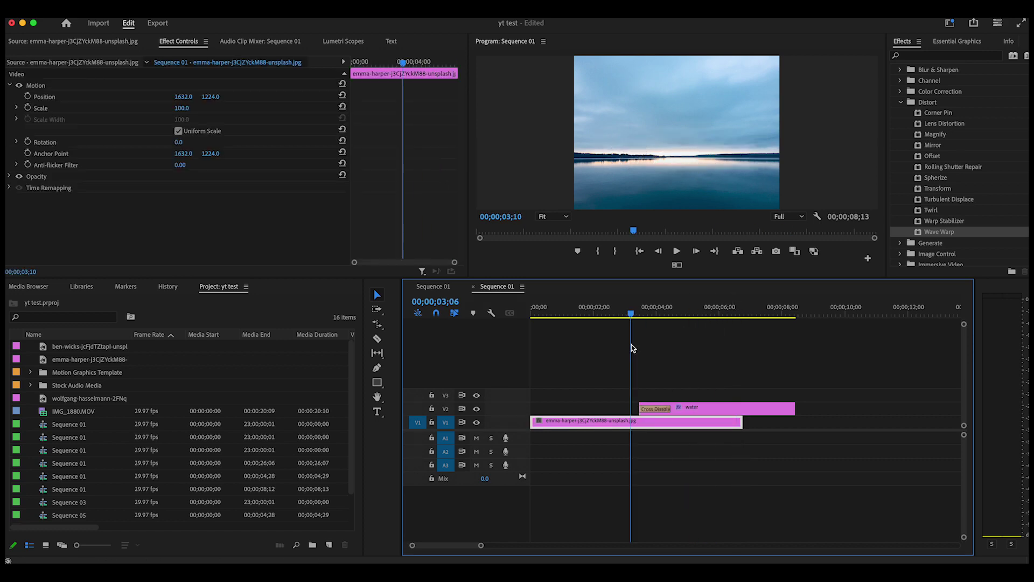
pyautogui.click(677, 252)
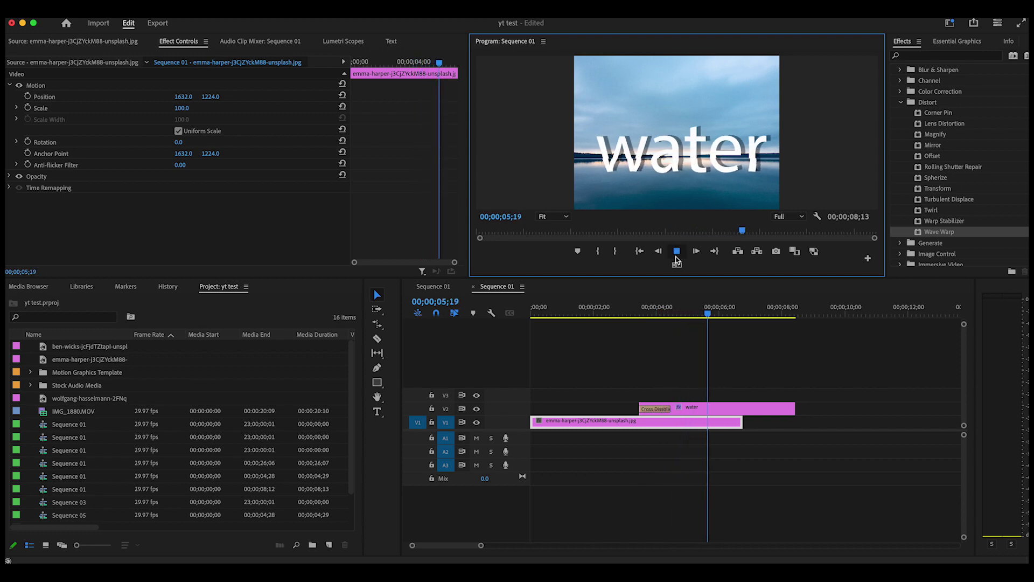
pyautogui.click(677, 252)
pyautogui.moveTo(702, 314)
pyautogui.mouseDown()
pyautogui.moveTo(692, 321)
pyautogui.moveTo(704, 320)
pyautogui.mouseUp()
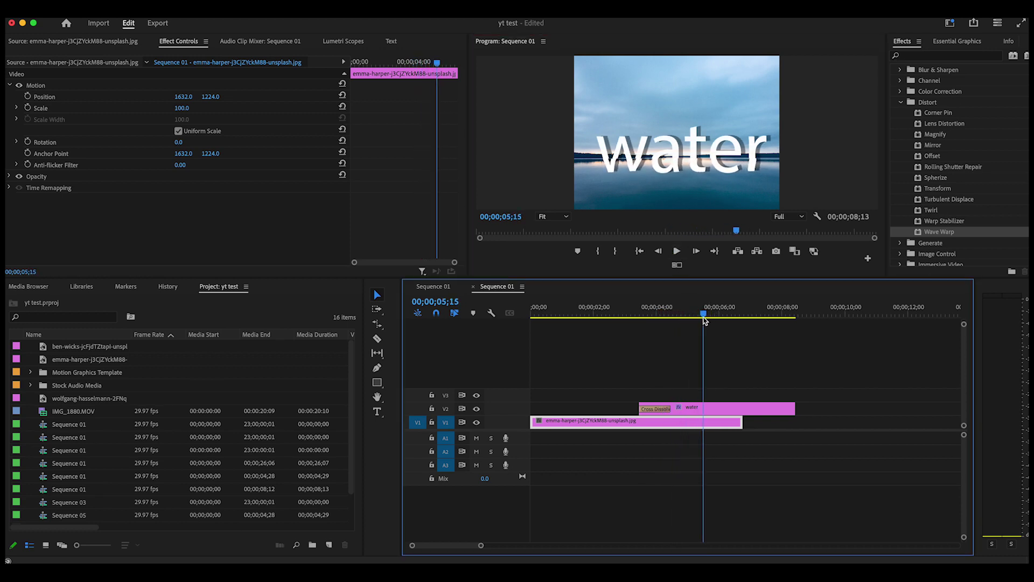
# - Lower the Wave Warp wave speed on the "water" clip and preview the slower ripple from before the clip's start
pyautogui.click(703, 416)
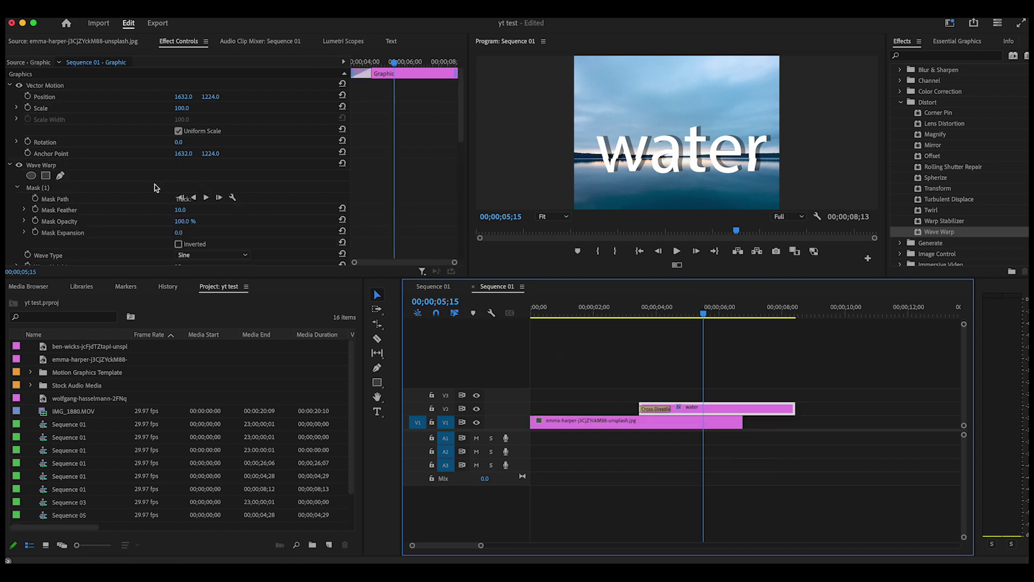
pyautogui.scroll(-3, 185, 200)
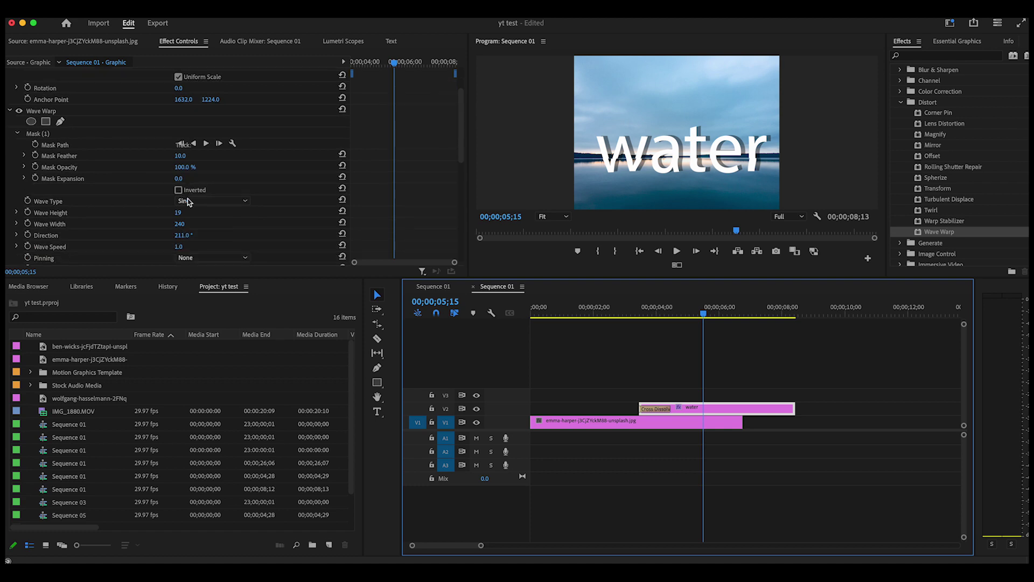
pyautogui.scroll(-1, 174, 237)
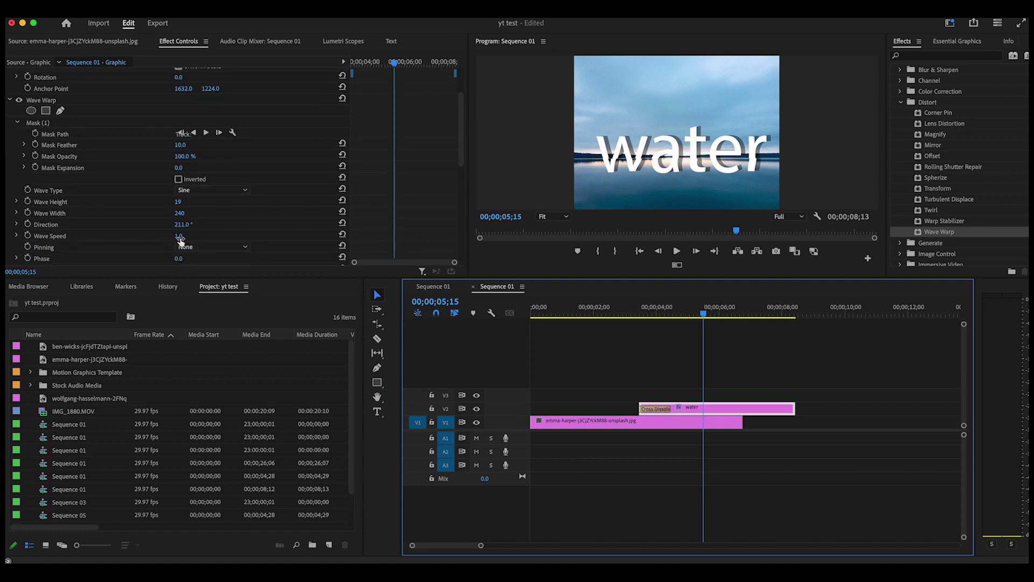
pyautogui.click(181, 237)
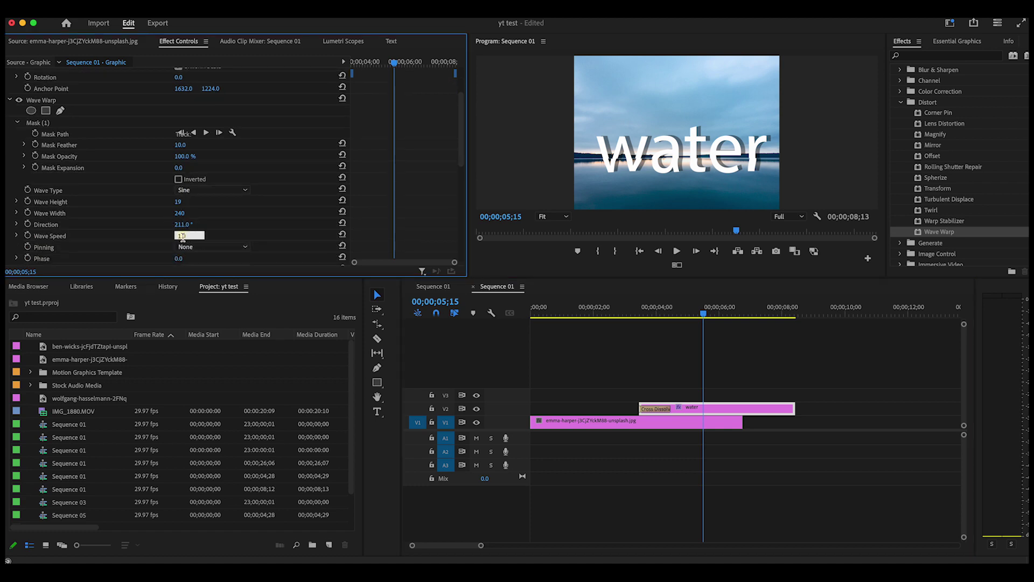
pyautogui.click(174, 235)
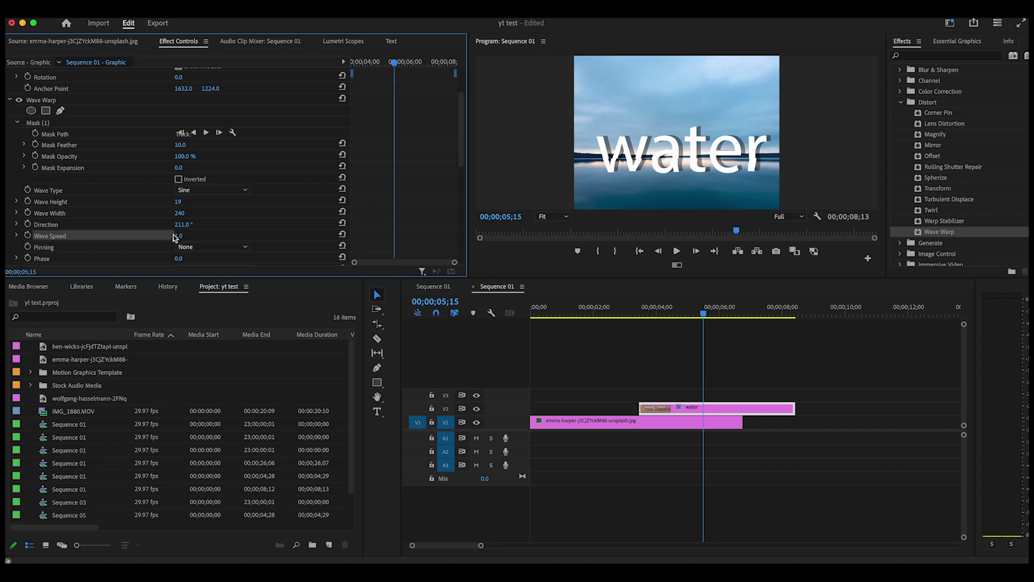
pyautogui.moveTo(179, 236)
pyautogui.mouseDown()
pyautogui.moveTo(201, 236)
pyautogui.moveTo(170, 236)
pyautogui.mouseUp()
pyautogui.moveTo(703, 313); pyautogui.dragTo(630, 335)
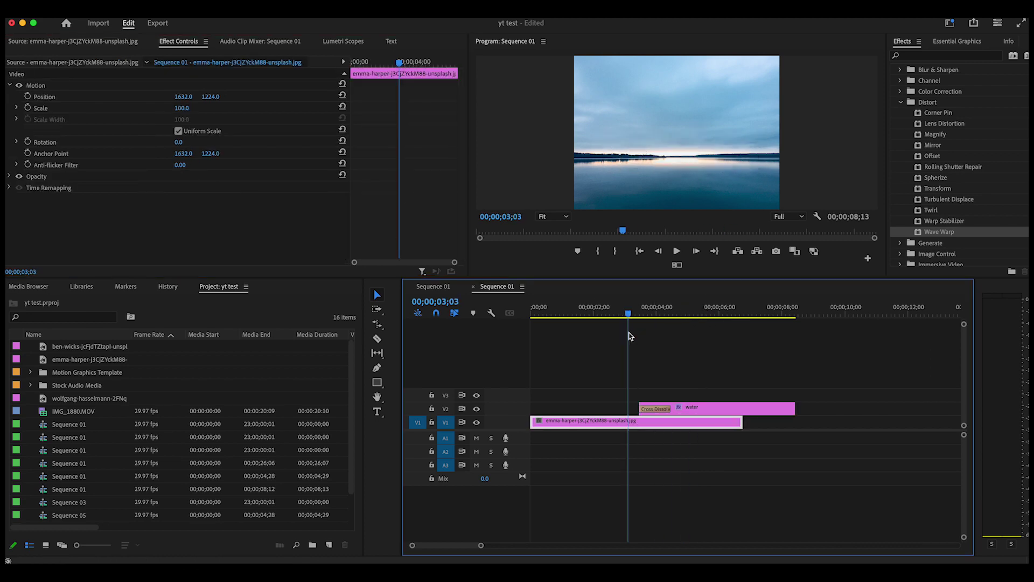
pyautogui.click(677, 252)
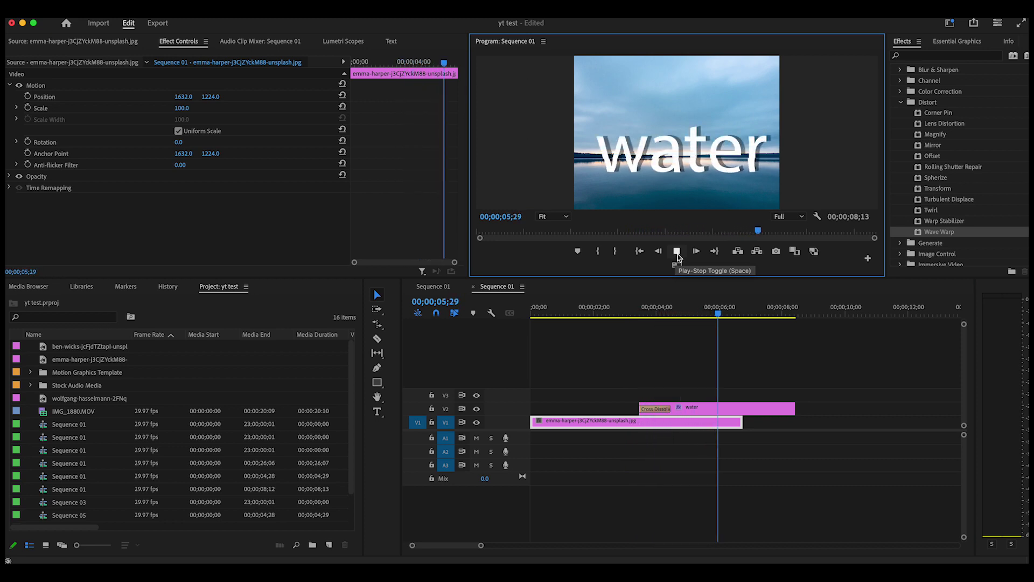
pyautogui.click(676, 252)
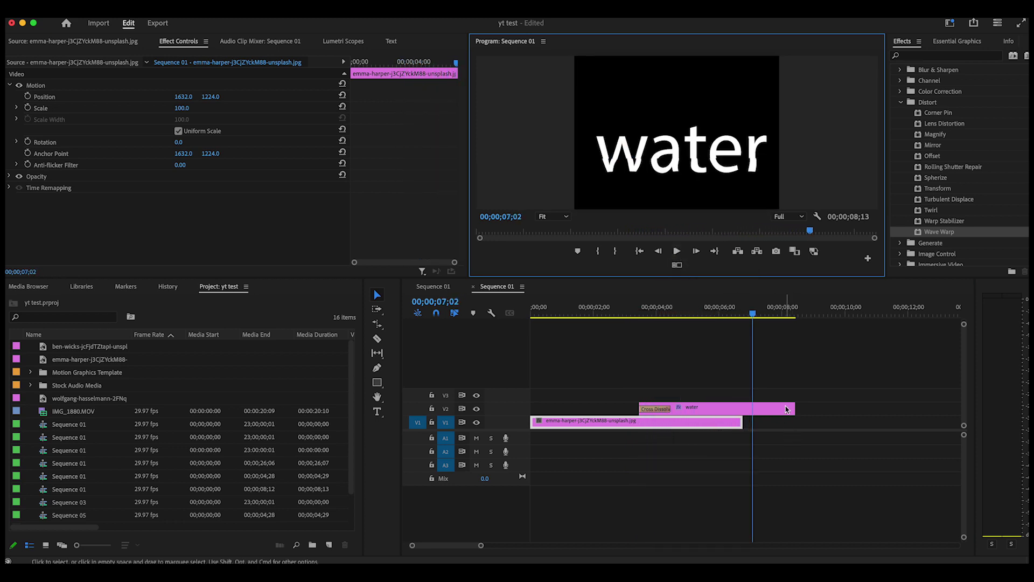
# - Trim the end of the "water" clip to the lake image's end and apply the default transition to the end of both clips
pyautogui.moveTo(795, 409); pyautogui.dragTo(743, 409)
pyautogui.rightClick(745, 414)
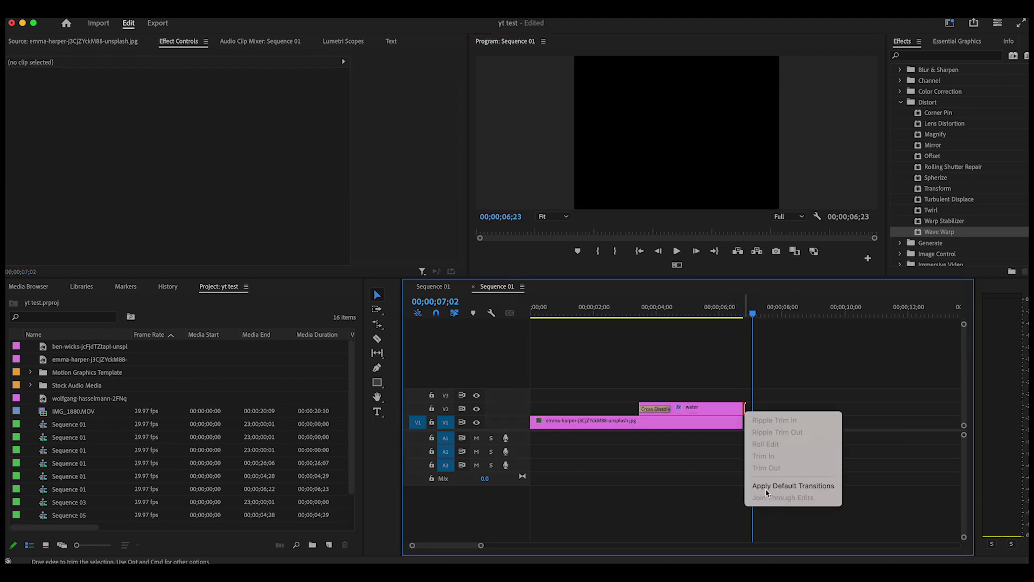
pyautogui.click(766, 490)
pyautogui.rightClick(746, 425)
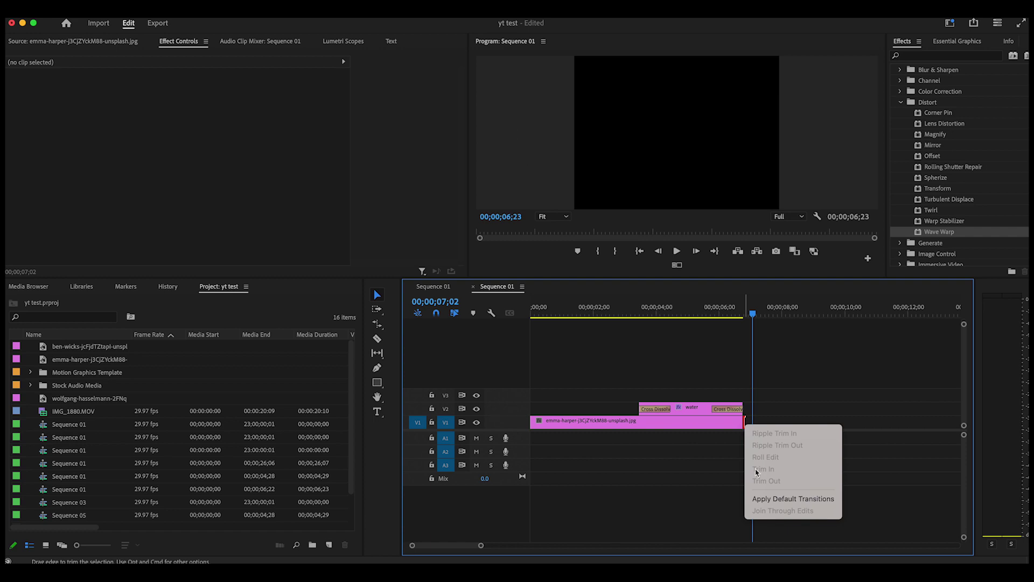
pyautogui.click(765, 499)
# - Play back the finished sequence and scrub through the rippling title, leaving the playhead near 00;00;05;02
pyautogui.moveTo(752, 315); pyautogui.dragTo(675, 317)
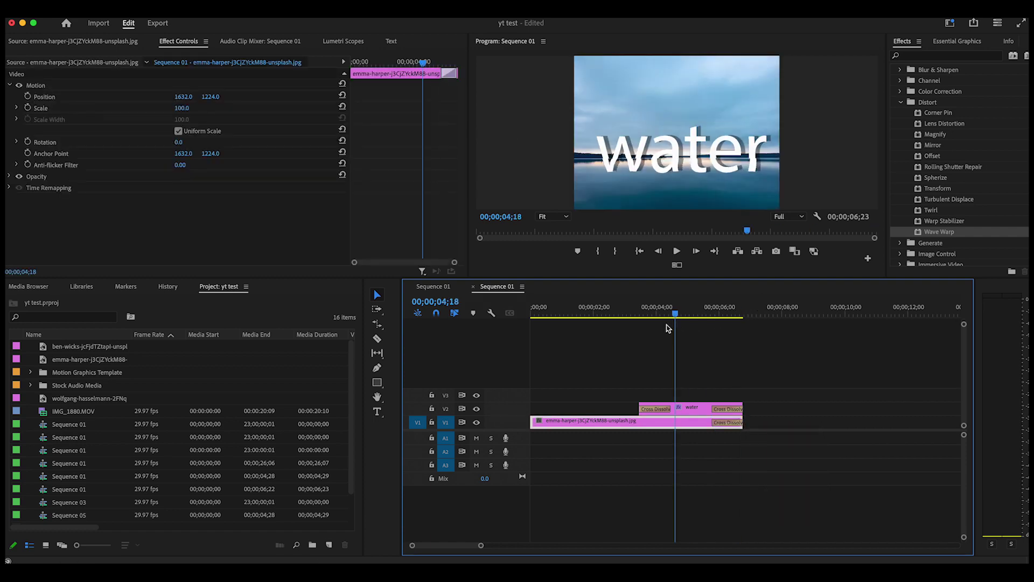
pyautogui.click(614, 312)
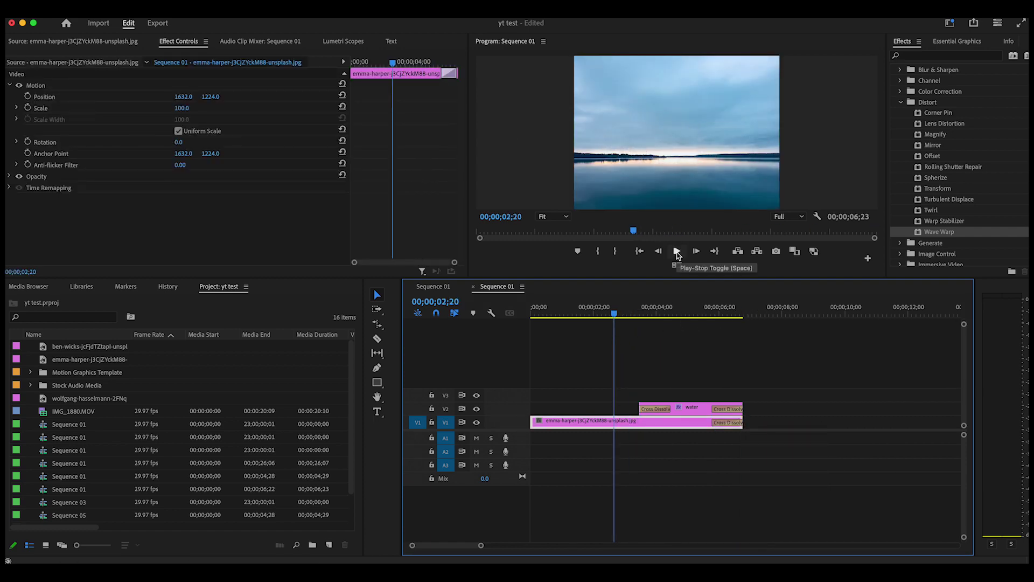
pyautogui.click(676, 253)
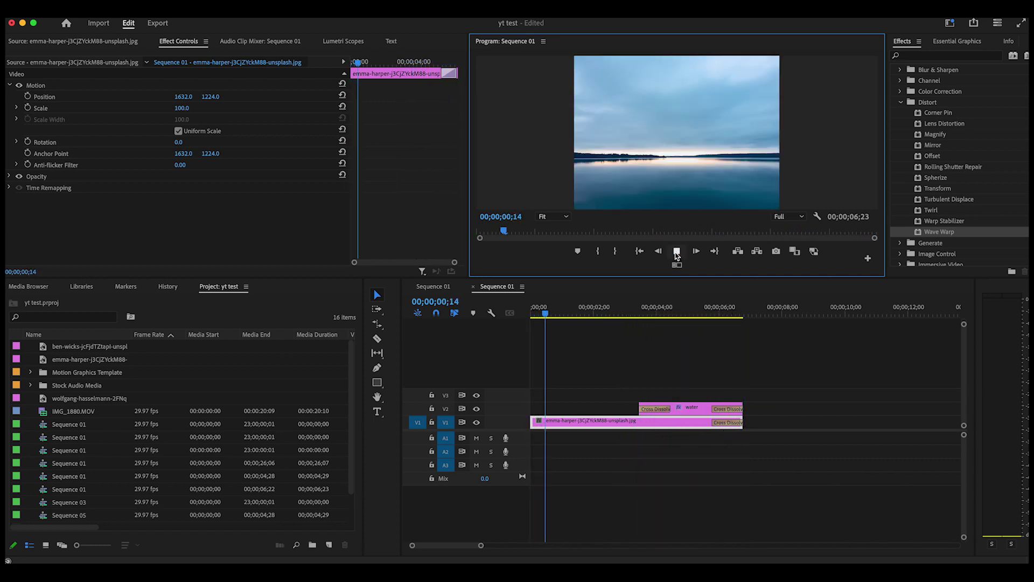
pyautogui.click(607, 320)
pyautogui.moveTo(608, 320); pyautogui.dragTo(685, 320)
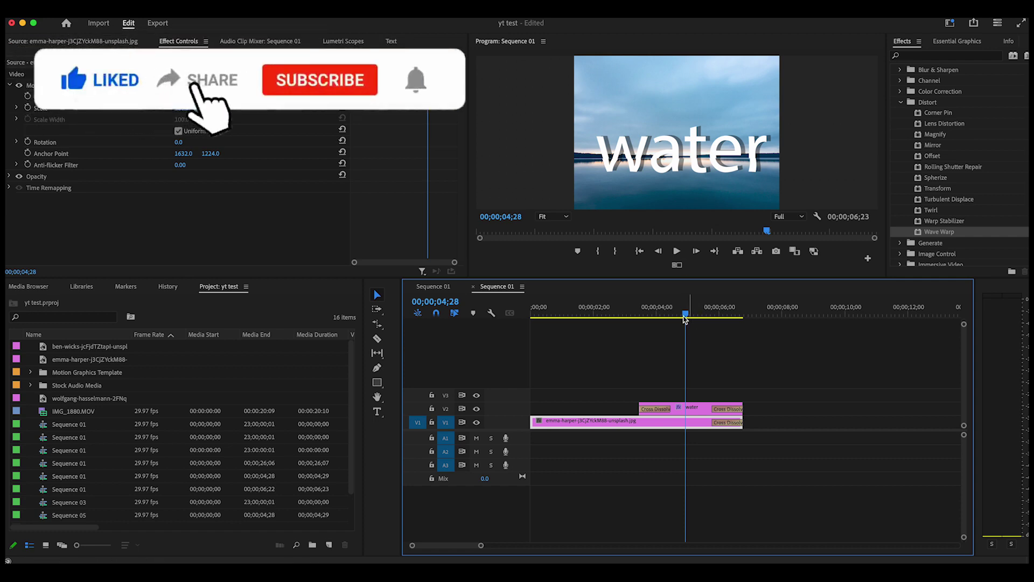
pyautogui.moveTo(703, 322); pyautogui.dragTo(694, 323)
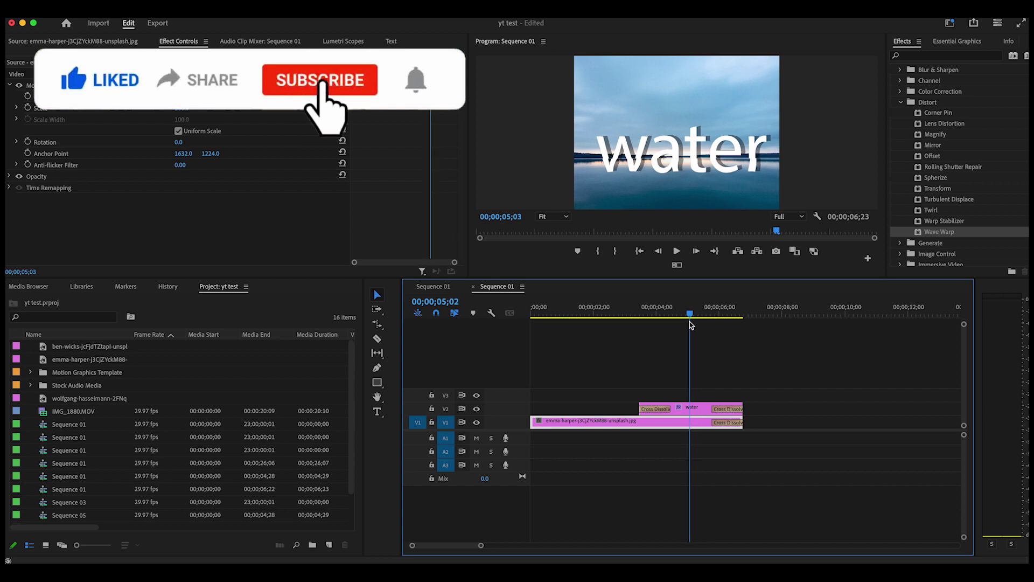